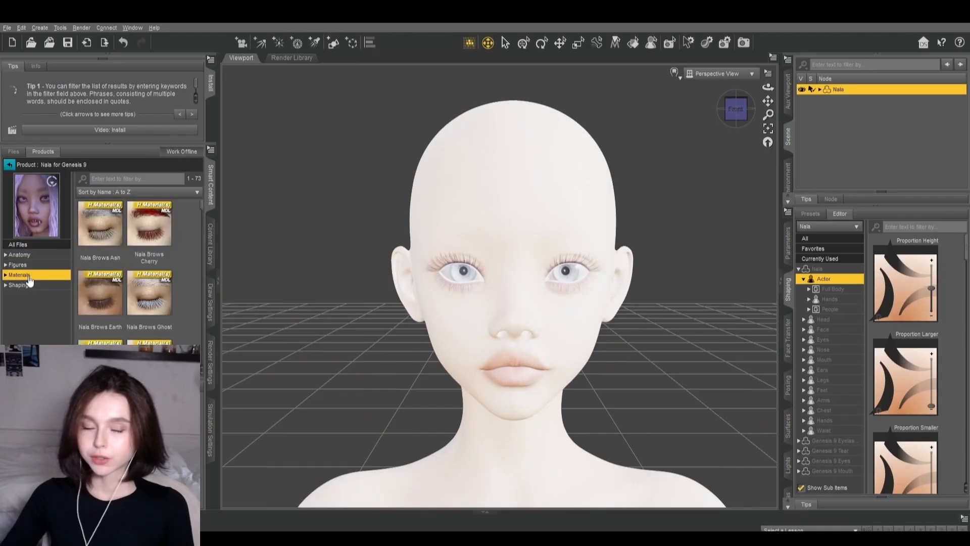
- Look through the Nala product's materials and shaping presets, including the goblin ear morphs
double_click(149, 319)
scroll(172, 319, down, 5)
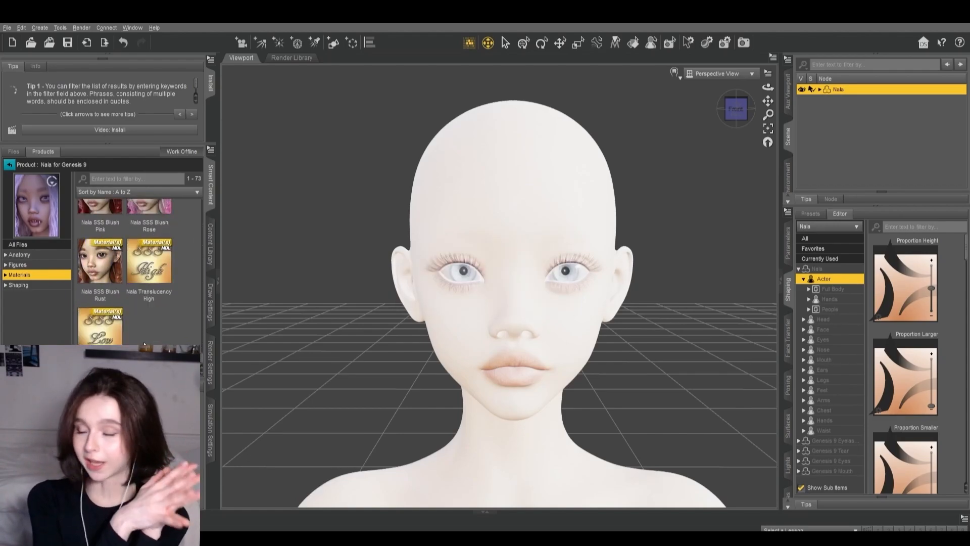
double_click(149, 273)
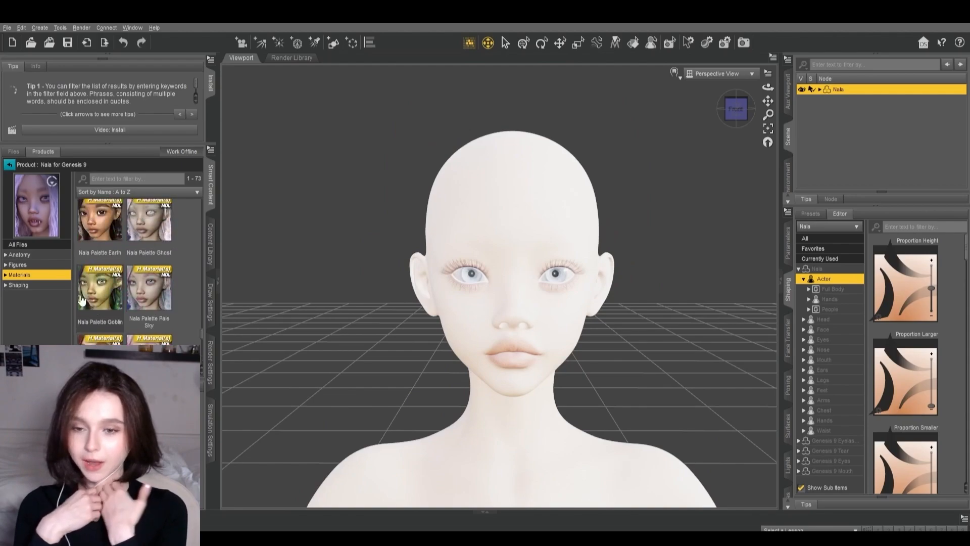
click(32, 285)
scroll(139, 334, down, 5)
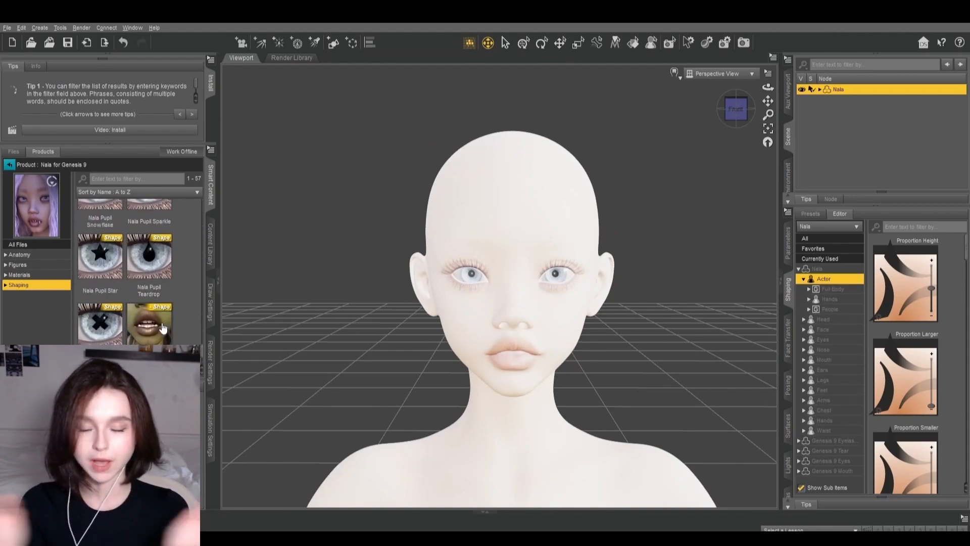
click(823, 369)
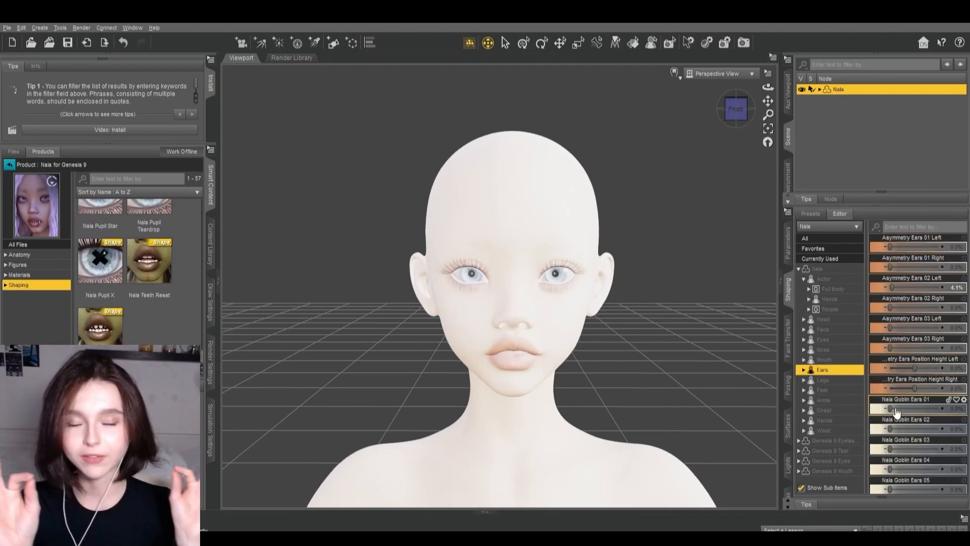
drag(890, 449, 912, 448)
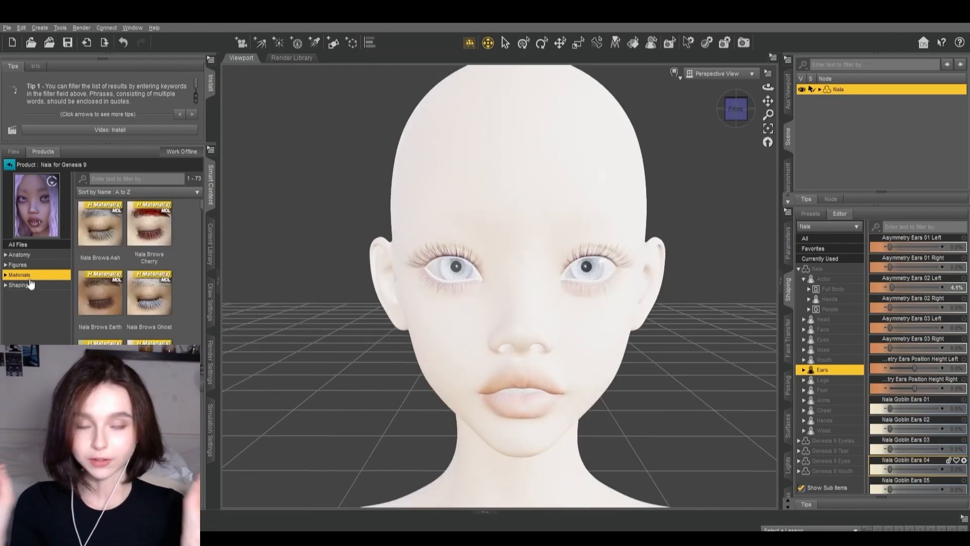
- Add the Nala Brows to the figure and apply the Nala Brows Ghost material
double_click(100, 293)
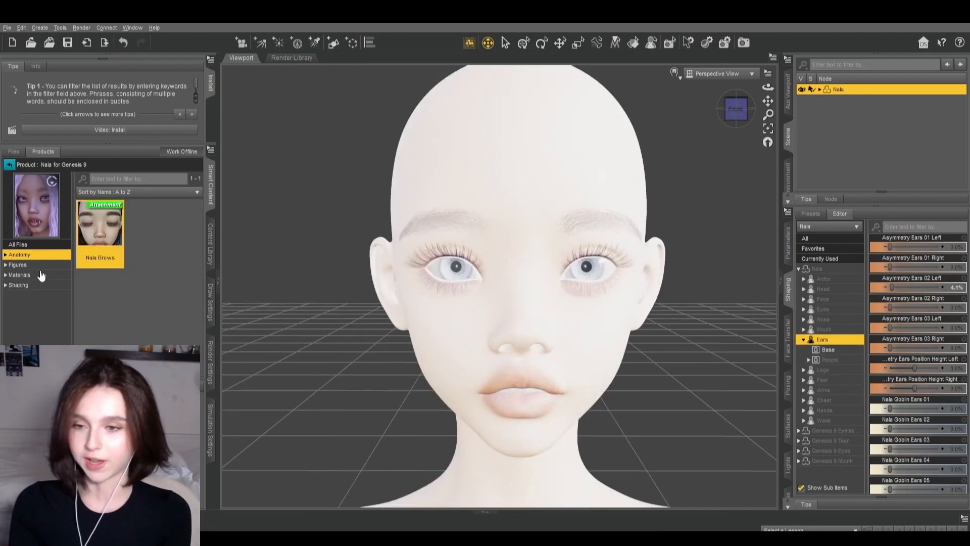
click(823, 298)
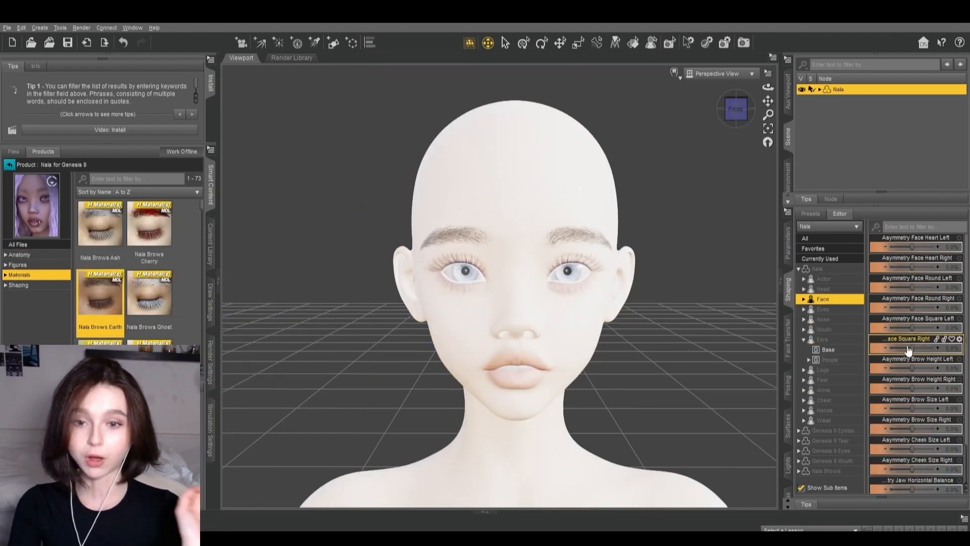
scroll(917, 364, down, 1)
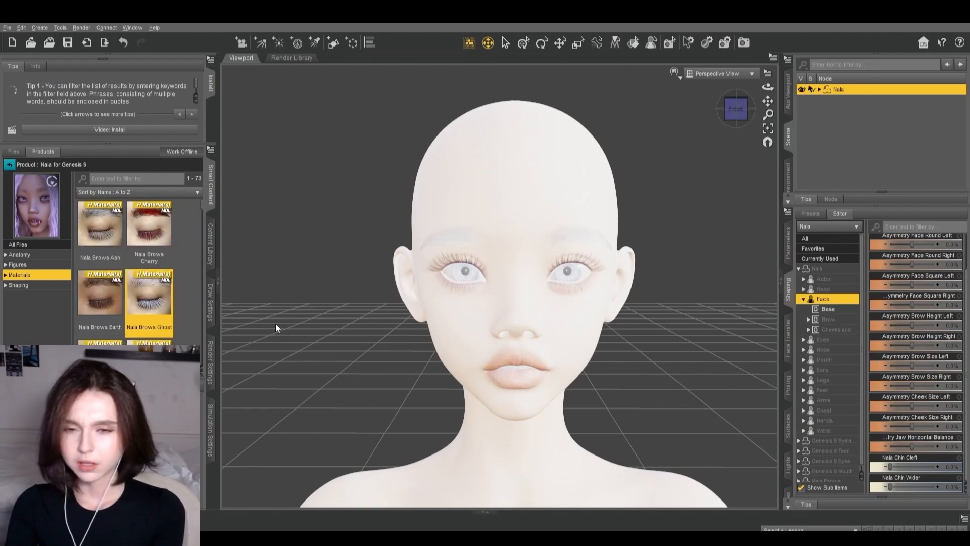
scroll(163, 305, down, 5)
key(ctrl+z)
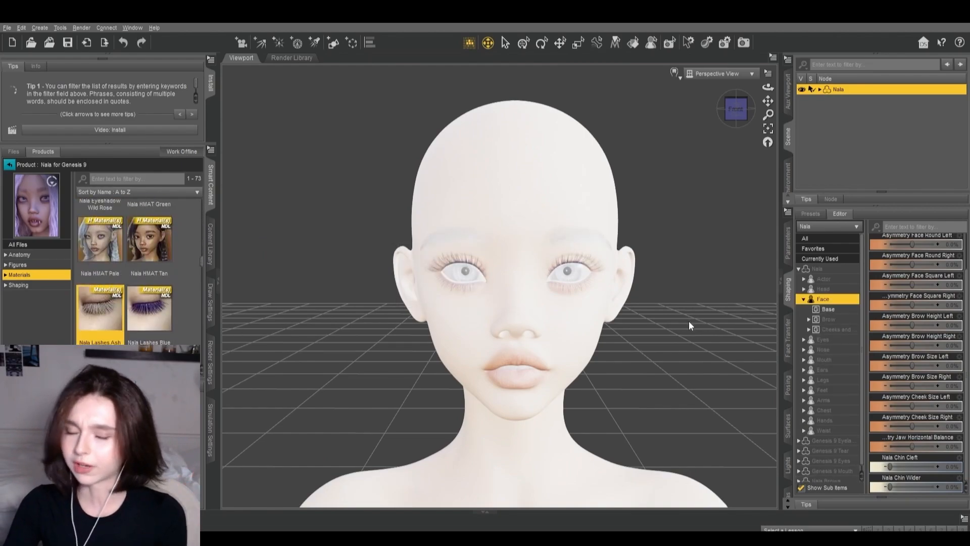
key(ctrl+y)
scroll(126, 268, up, 5)
- Send the figure to Blender through the Daz Bridge, accepting the FBX export options
click(7, 27)
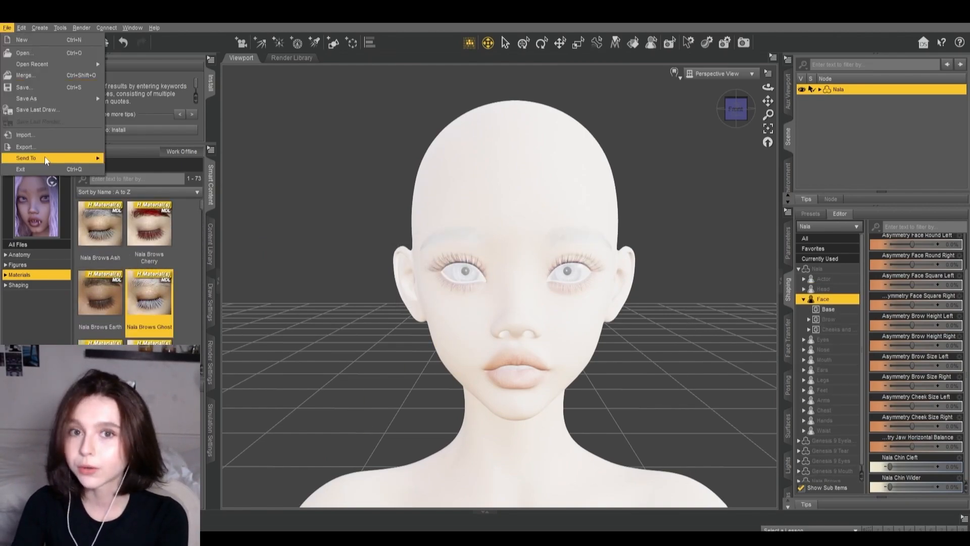
mouse_move(47, 161)
click(130, 159)
click(552, 432)
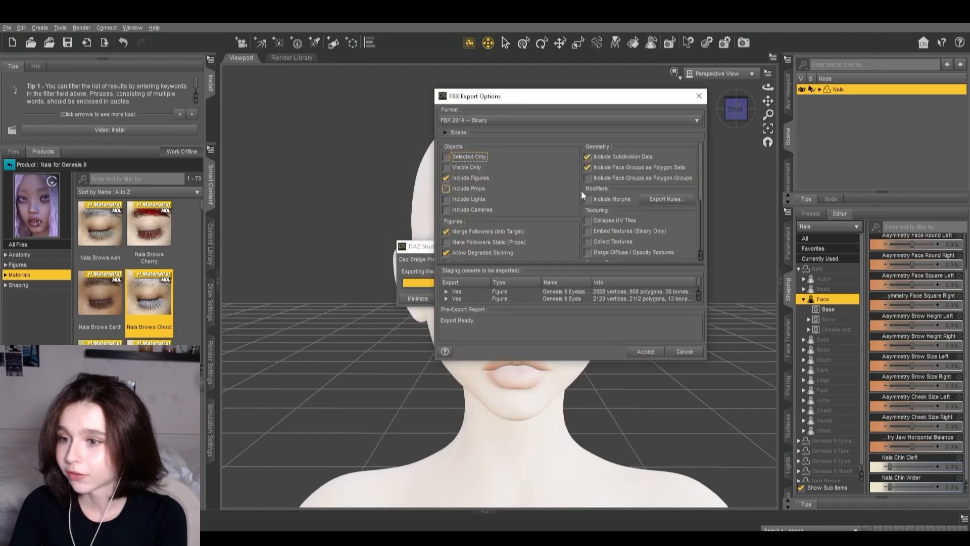
click(648, 352)
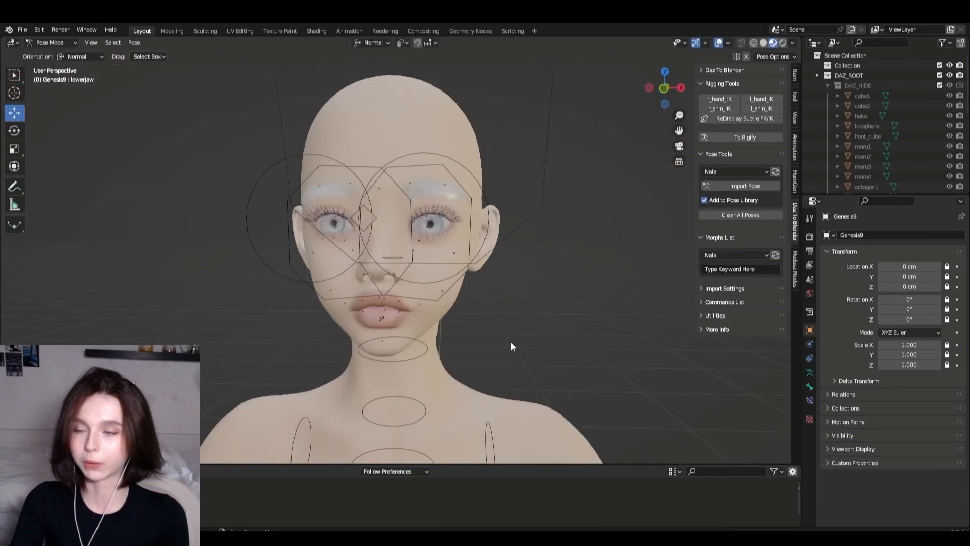
- In Blender, select the imported eyelashes mesh and examine its lower and upper eyelash material slots
scroll(511, 342, up, 4)
click(447, 157)
middle_drag(536, 223, 645, 259)
key(KP_1)
scroll(536, 302, up, 2)
click(471, 171)
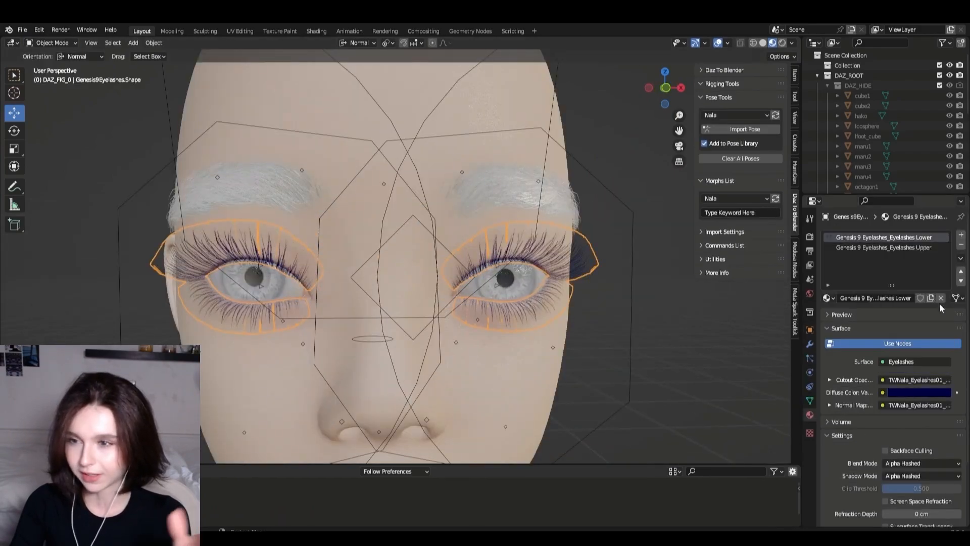
drag(901, 287, 900, 285)
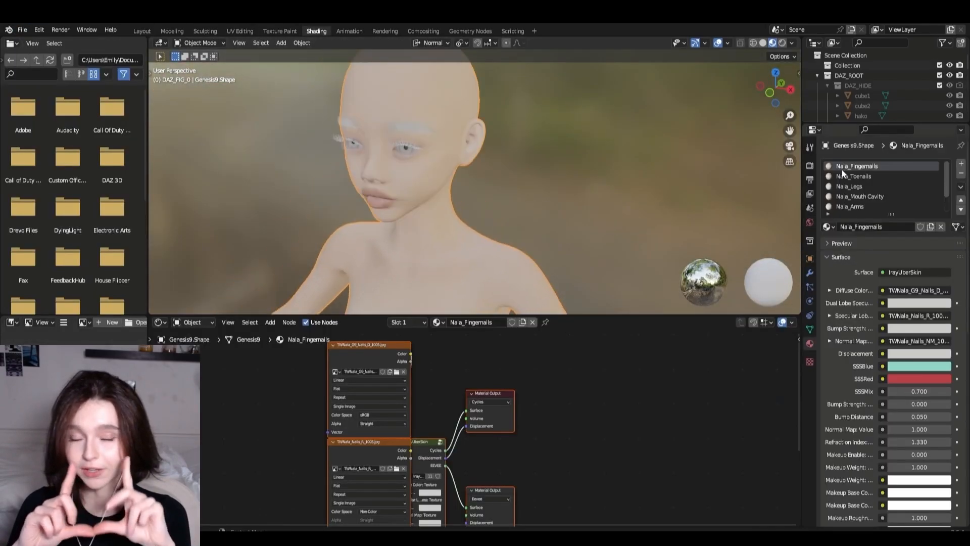
- Select the Nala_Head material and light the rendered view with a city HDRI instead of the scene world
scroll(841, 169, down, 2)
click(856, 196)
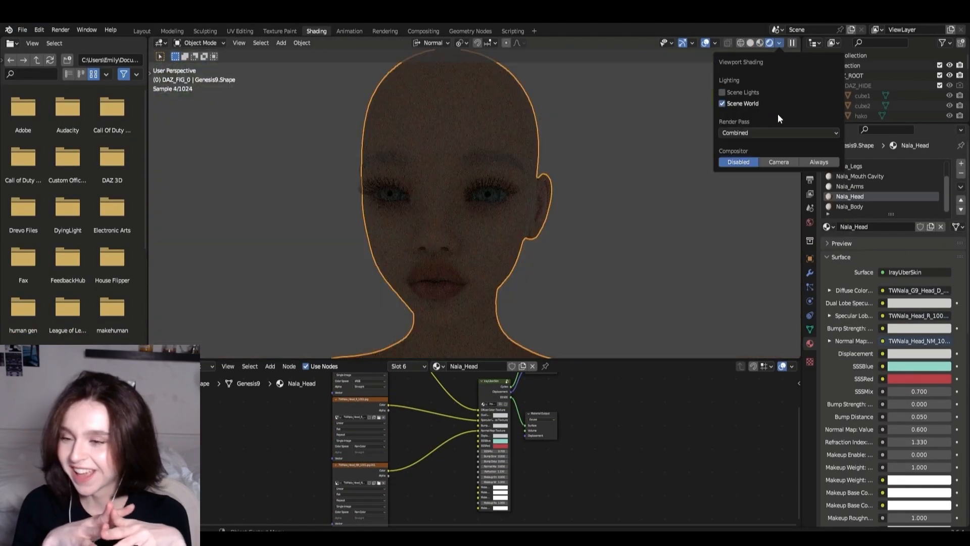
click(771, 126)
click(735, 169)
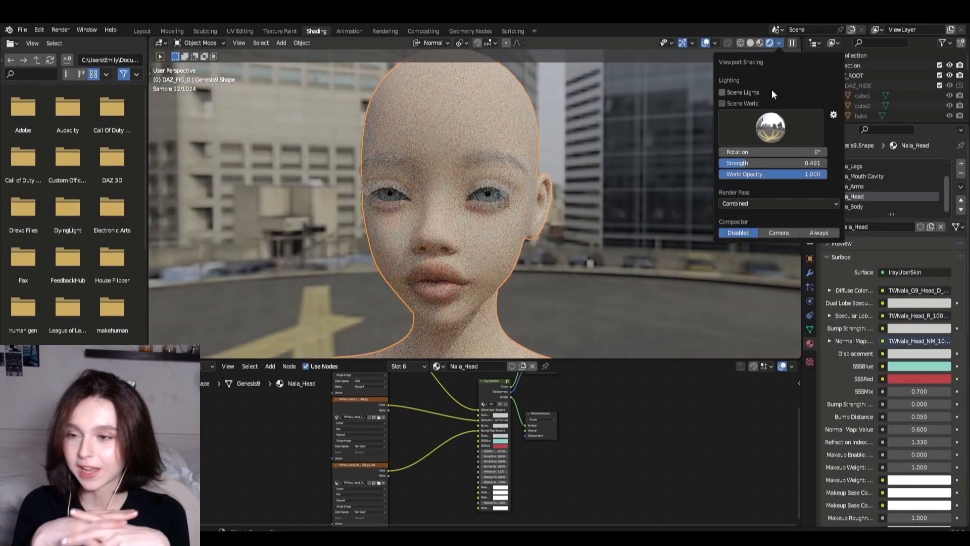
- Test refraction index values on the Nala_Head skin shader and set the Nala_Arms refraction index to 2.000
drag(596, 343, 672, 344)
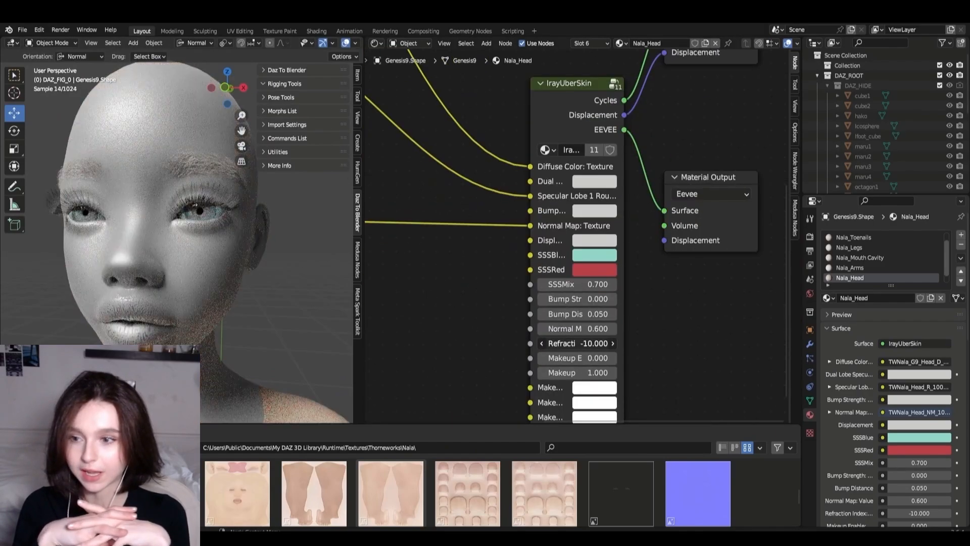
key(Escape)
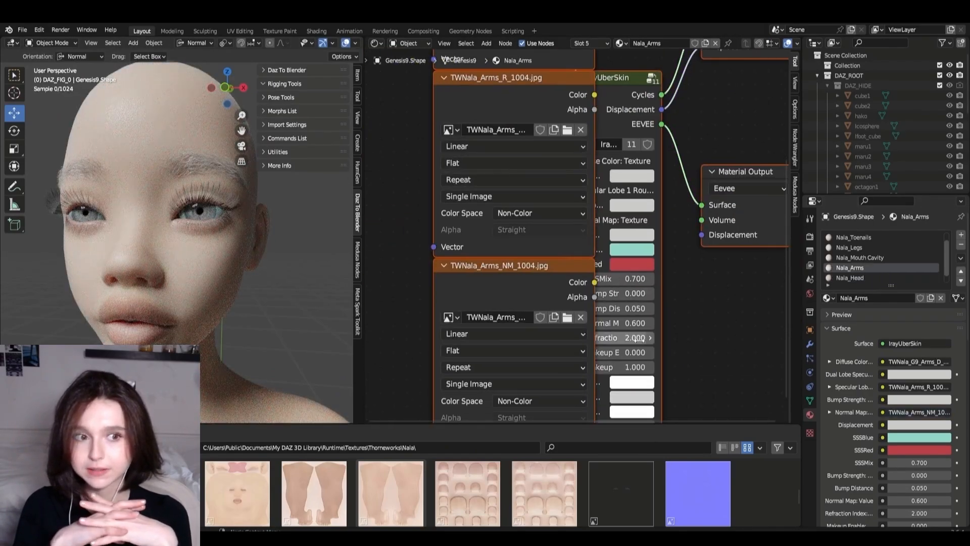
click(899, 249)
scroll(910, 268, down, 1)
click(910, 277)
scroll(932, 266, up, 2)
scroll(156, 236, down, 3)
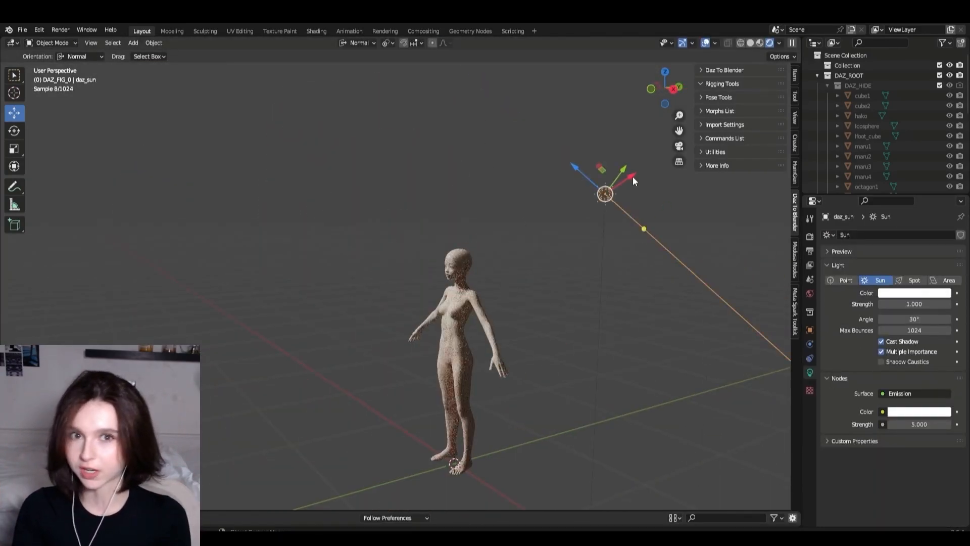
- Reposition the daz_sun light around the figure and check how it lights the face
middle_drag(633, 181, 349, 253)
drag(344, 177, 354, 195)
scroll(529, 343, up, 8)
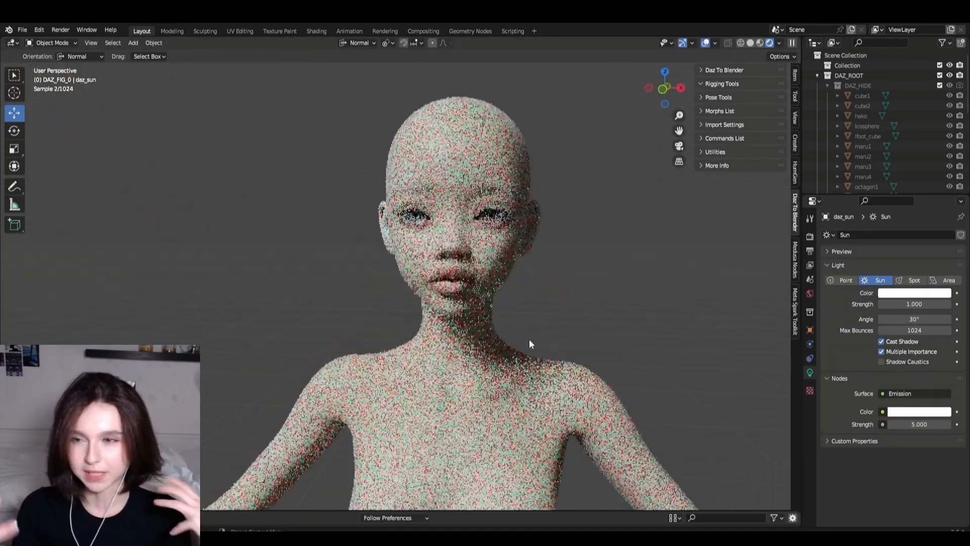
middle_drag(530, 343, 501, 341)
scroll(502, 337, down, 8)
drag(180, 181, 210, 215)
- Duplicate the sun light and rotate the copy so it lights the figure from another direction
key(shift+d)
click(14, 131)
drag(246, 252, 597, 231)
click(14, 113)
click(550, 356)
middle_drag(550, 355, 544, 354)
scroll(545, 353, up, 8)
- Set the duplicated sun's strength to 0.190 and switch the viewport shading to material preview
drag(915, 304, 879, 304)
scroll(544, 266, up, 3)
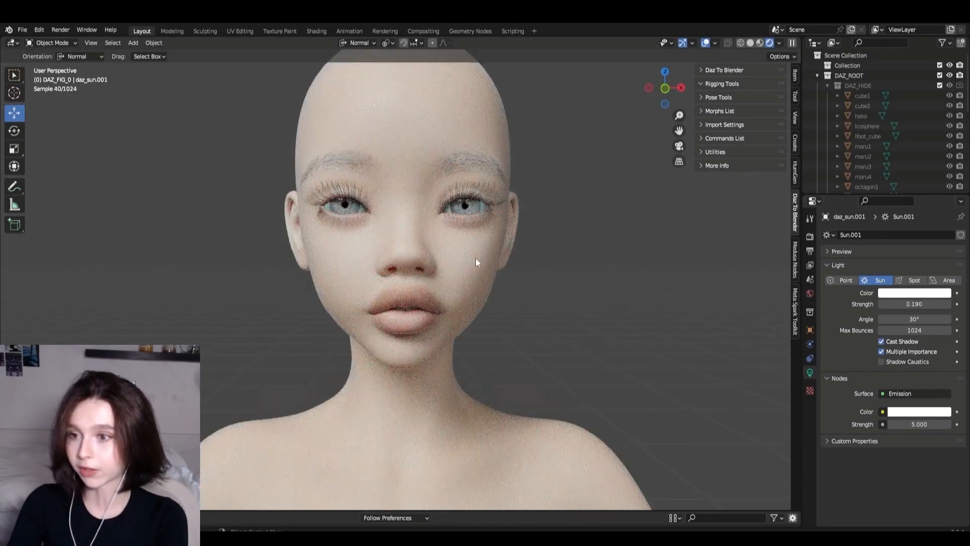
click(760, 43)
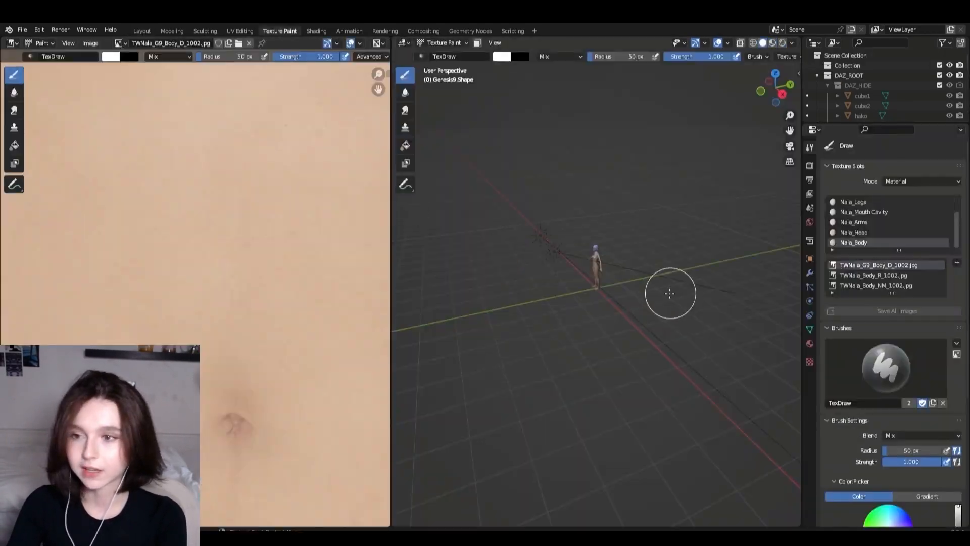
- Show the head texture TWNala_G9_Head_D_1001.jpg in the texture painting image editor
click(121, 43)
click(172, 127)
scroll(556, 303, up, 8)
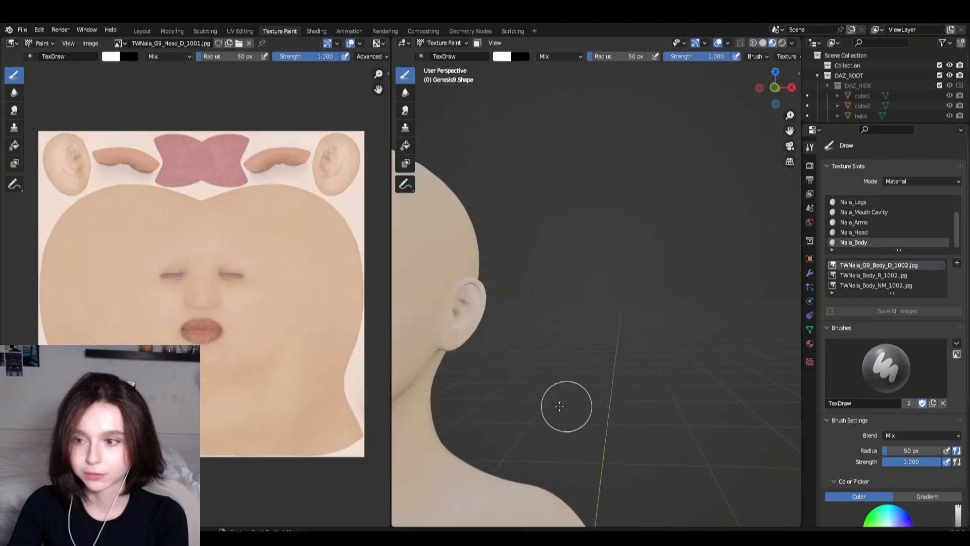
- Take a screen capture of the character's head in front view with the snipping tool
key(super)
click(309, 324)
click(154, 46)
drag(185, 48, 786, 530)
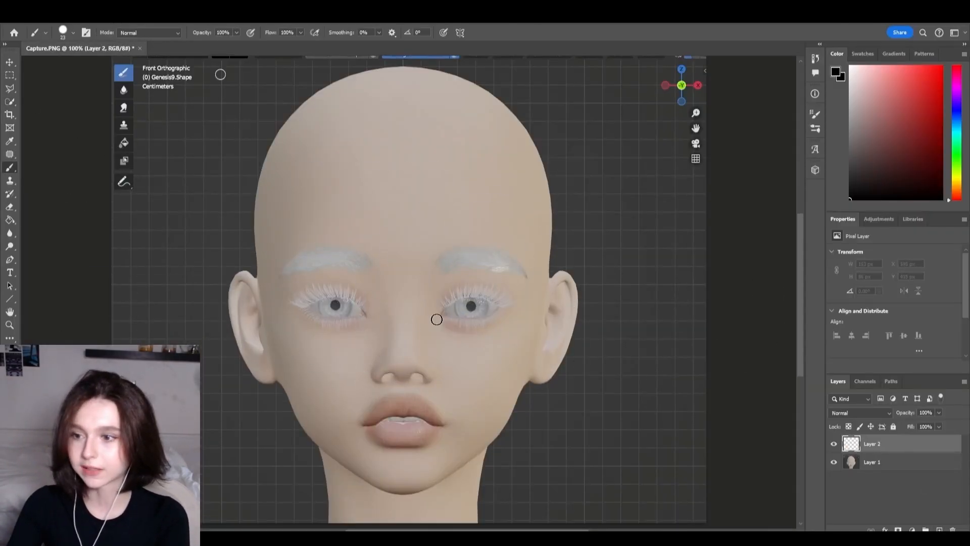
- In Photoshop, reduce the brush size to 12 px, paint a test stroke on the forehead and undo it
alt+scroll(435, 321, up, 3)
scroll(426, 225, up, 4)
click(73, 33)
drag(122, 89, 73, 89)
drag(63, 65, 59, 65)
drag(450, 135, 415, 241)
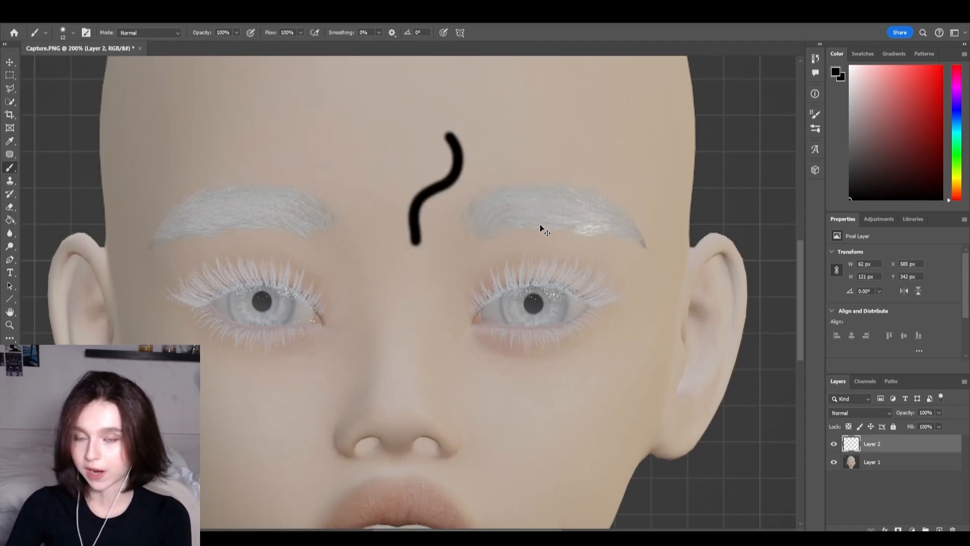
key(ctrl+z)
- Enable vertical paint symmetry with its axis down the middle of the face
click(459, 33)
click(483, 70)
click(427, 205)
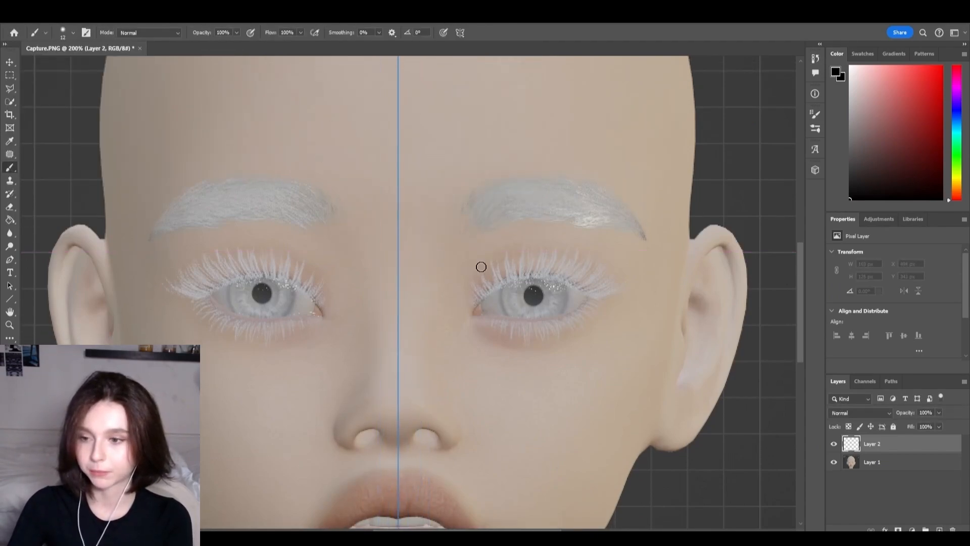
mouse_move(480, 294)
mouse_down()
mouse_move(459, 313)
mouse_move(474, 333)
mouse_up()
key(ctrl+z)
mouse_move(473, 304)
mouse_down()
mouse_move(448, 305)
mouse_move(440, 360)
mouse_move(442, 351)
mouse_up()
mouse_move(478, 345)
mouse_down()
mouse_move(518, 377)
mouse_move(461, 374)
mouse_move(478, 470)
mouse_up()
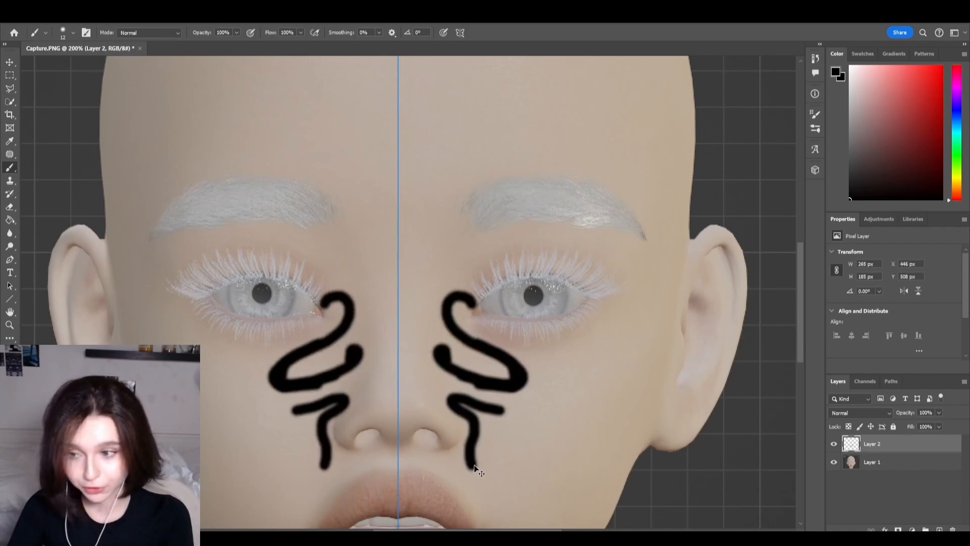
key(ctrl+z)
key(ctrl+z)
key(ctrl+z)
key(ctrl+z)
- Reduce the brush to 9 px and paint mirrored black swirls from the inner eye corners down beside the nose
click(74, 33)
drag(61, 67, 58, 67)
mouse_move(480, 299)
mouse_down()
mouse_move(442, 305)
mouse_move(430, 339)
mouse_move(484, 343)
mouse_move(464, 331)
mouse_up()
mouse_move(464, 388)
mouse_down()
mouse_move(441, 377)
mouse_move(411, 412)
mouse_up()
drag(467, 379, 425, 374)
- Paint mirrored black wavy strokes beneath the eyes, out to their outer corners
drag(527, 323, 564, 394)
key(ctrl+z)
drag(569, 318, 568, 403)
drag(589, 362, 566, 353)
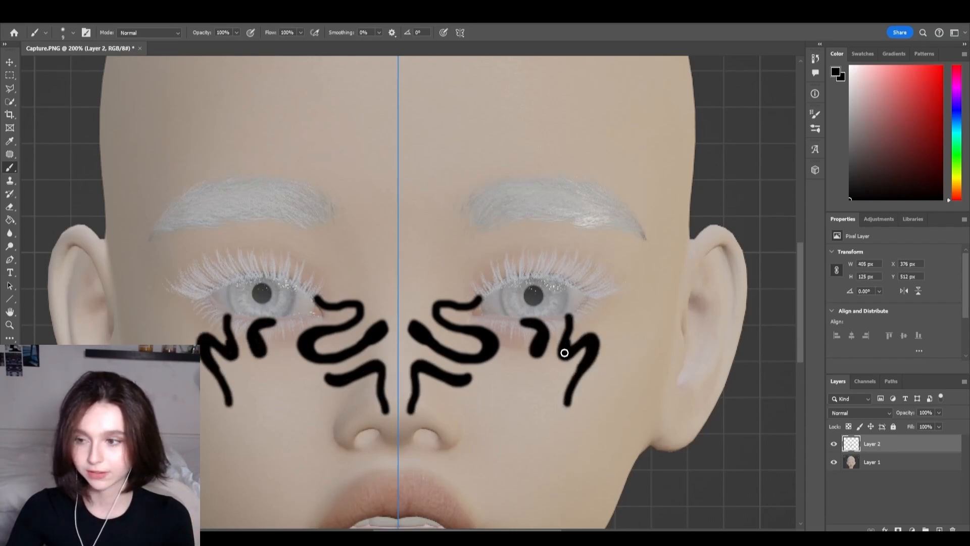
mouse_move(587, 297)
mouse_down()
mouse_move(613, 303)
mouse_move(611, 377)
mouse_up()
- Paint mirrored curls from the nose bridge up the forehead and wavy lines over the eyelids to the temples
scroll(595, 357, down, 1)
mouse_move(419, 270)
mouse_down()
mouse_move(453, 275)
mouse_move(461, 219)
mouse_move(449, 212)
mouse_move(497, 130)
mouse_move(434, 166)
mouse_up()
scroll(463, 240, up, 1)
mouse_move(457, 261)
mouse_down()
mouse_move(564, 219)
mouse_move(621, 231)
mouse_move(626, 290)
mouse_move(665, 303)
mouse_move(672, 255)
mouse_up()
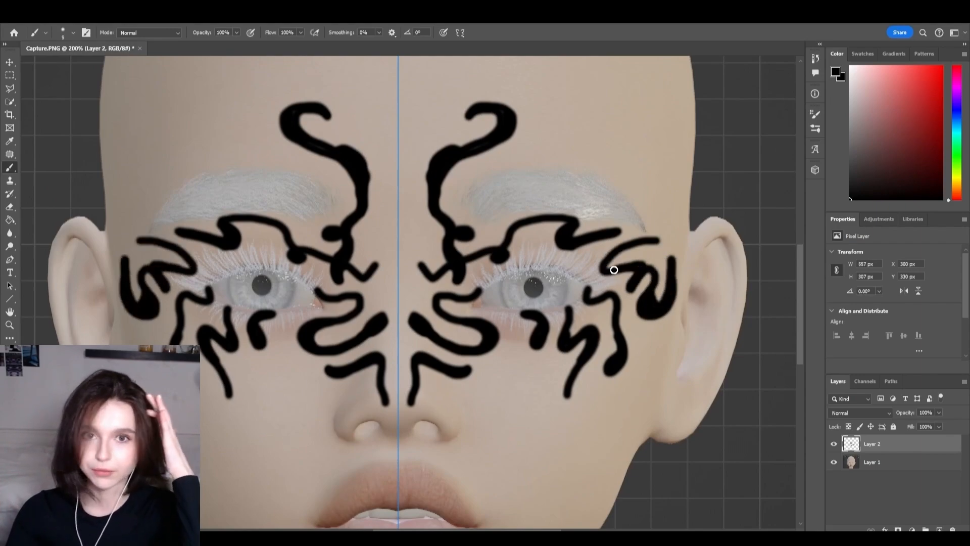
- Switch to the Eraser with a small tip and thin the large swirls beside the nose at 300% zoom
key(ctrl+minus)
key(ctrl+plus)
key(ctrl+plus)
key(e)
click(73, 33)
click(71, 90)
mouse_move(377, 348)
mouse_down()
mouse_move(343, 367)
mouse_move(241, 382)
mouse_up()
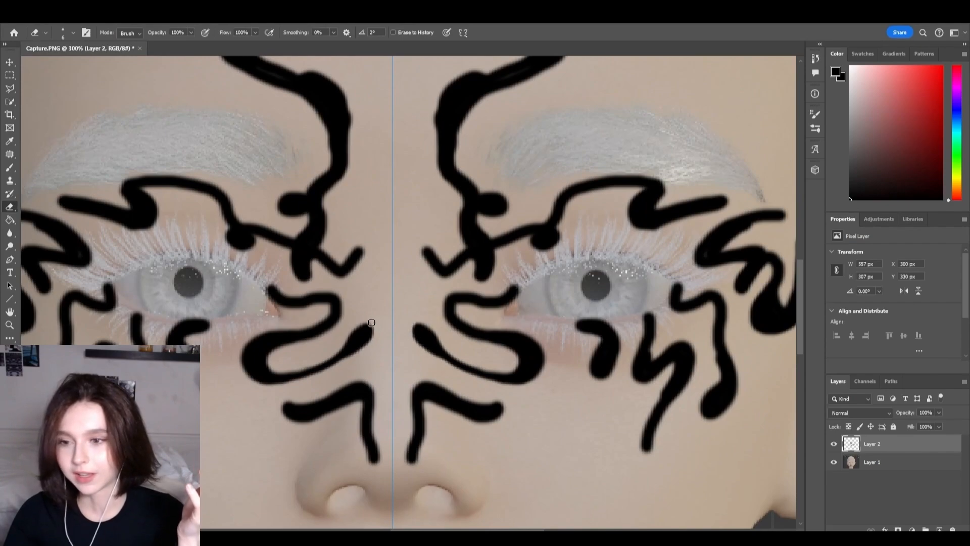
- Erase along the inner-eye-corner strokes and the lowest strokes beside the nose to taper their ends
drag(272, 283, 305, 295)
scroll(342, 349, down, 3)
mouse_move(296, 384)
mouse_down()
mouse_move(321, 380)
mouse_move(366, 409)
mouse_up()
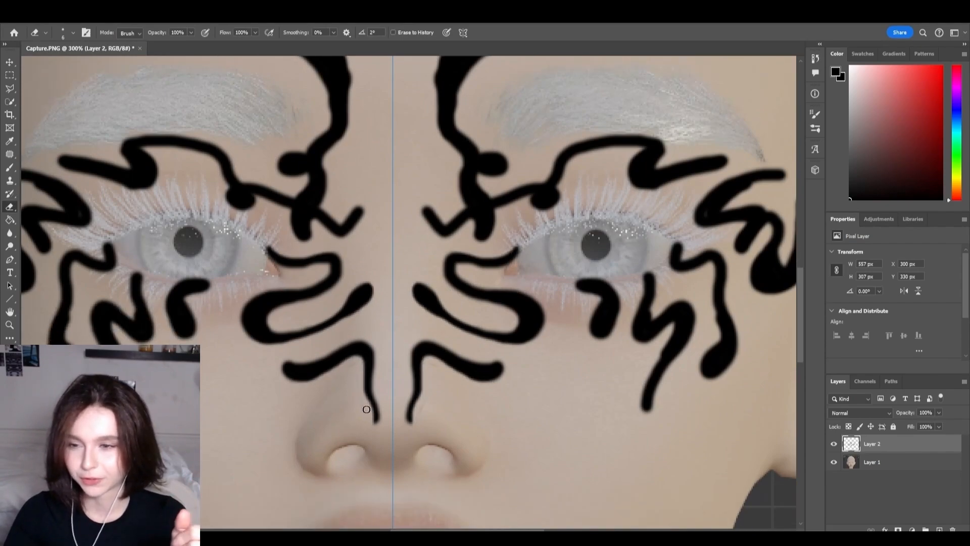
scroll(614, 299, up, 2)
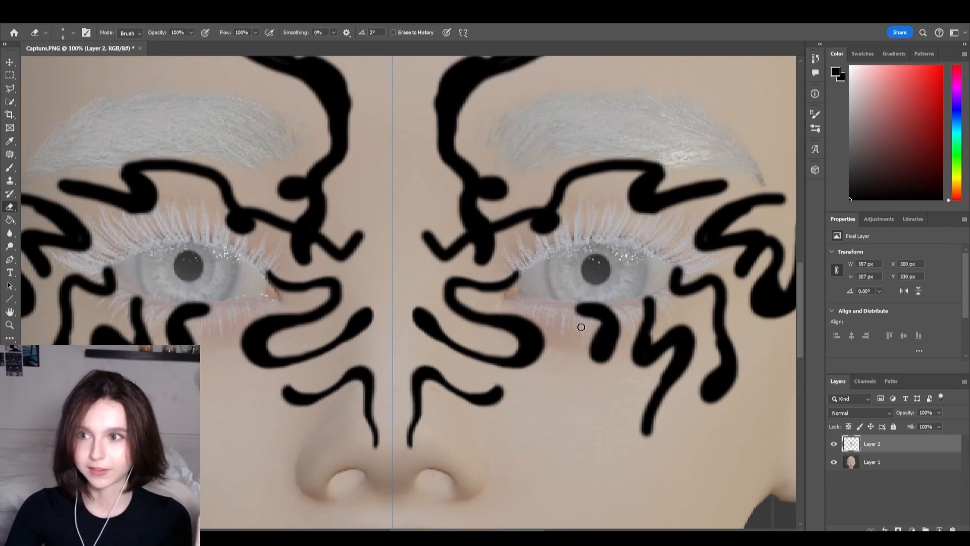
- Erase the edges of the strokes beneath and outside the eyes to give them thin, tapered ends
drag(581, 326, 619, 334)
key(ctrl+z)
drag(656, 299, 668, 334)
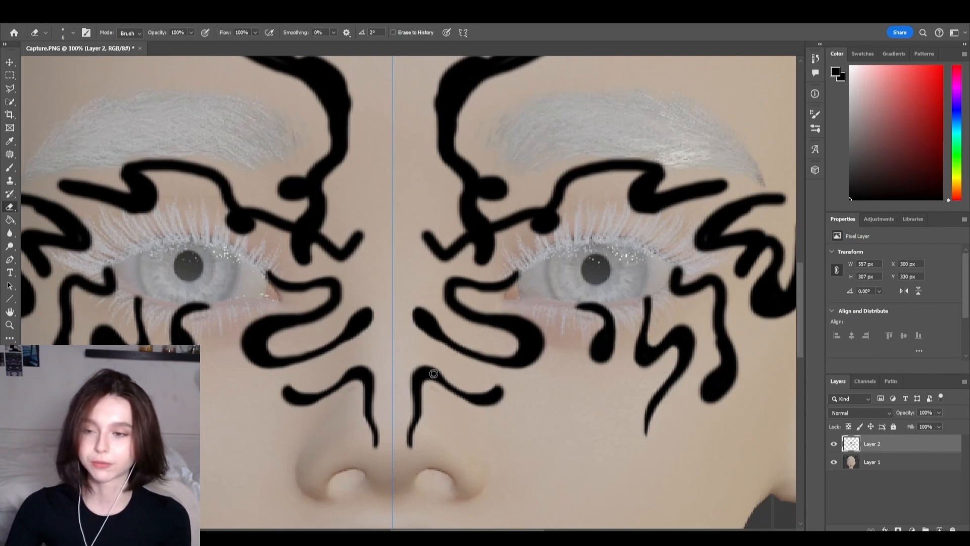
drag(684, 266, 685, 279)
drag(706, 290, 706, 383)
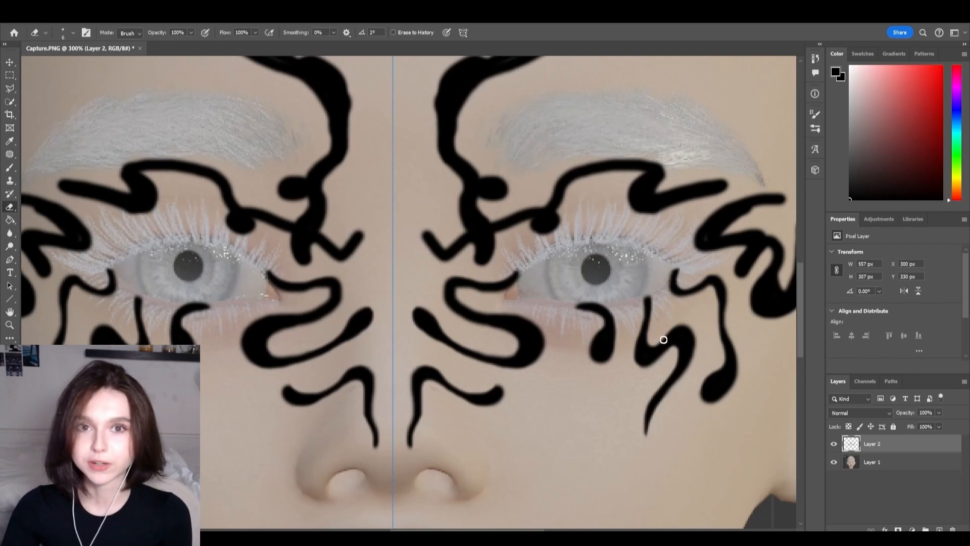
scroll(481, 208, up, 1)
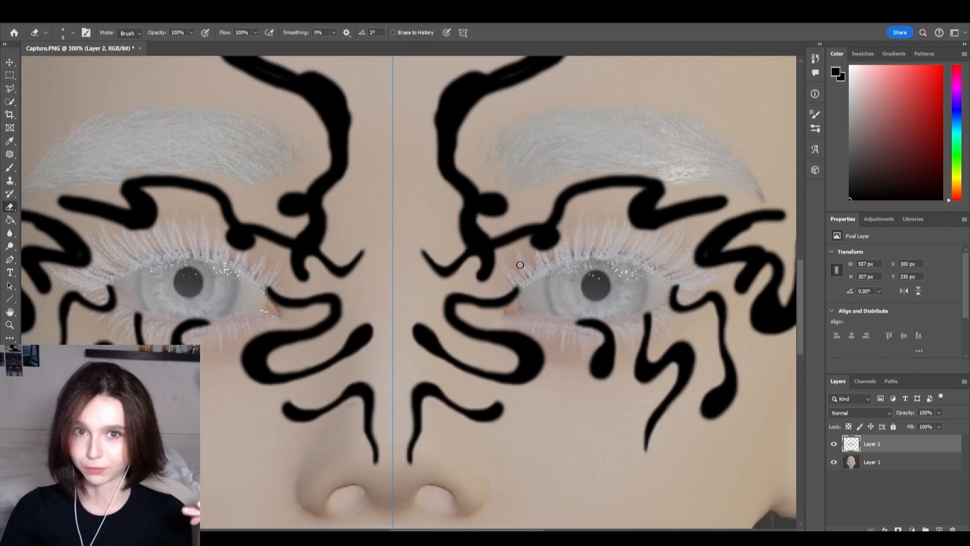
- Erase along the eyelid lines and the forehead curls to slim the strokes and taper their ends
mouse_move(489, 240)
mouse_down()
mouse_move(624, 215)
mouse_move(657, 227)
mouse_move(711, 208)
mouse_up()
scroll(613, 188, up, 5)
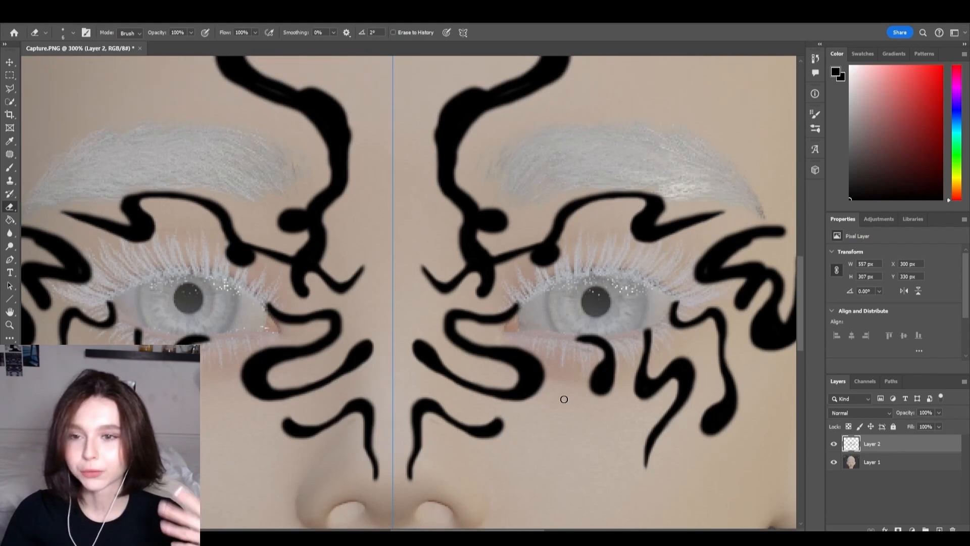
mouse_move(513, 91)
mouse_down()
mouse_move(485, 102)
mouse_move(552, 96)
mouse_move(505, 146)
mouse_move(542, 95)
mouse_up()
mouse_move(469, 155)
mouse_down()
mouse_move(495, 173)
mouse_move(440, 240)
mouse_move(456, 290)
mouse_up()
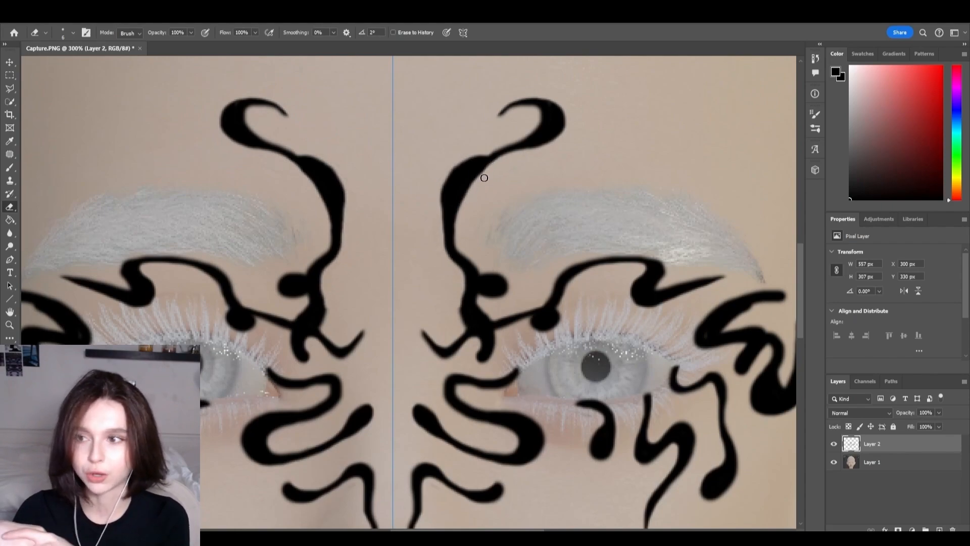
drag(432, 191, 460, 270)
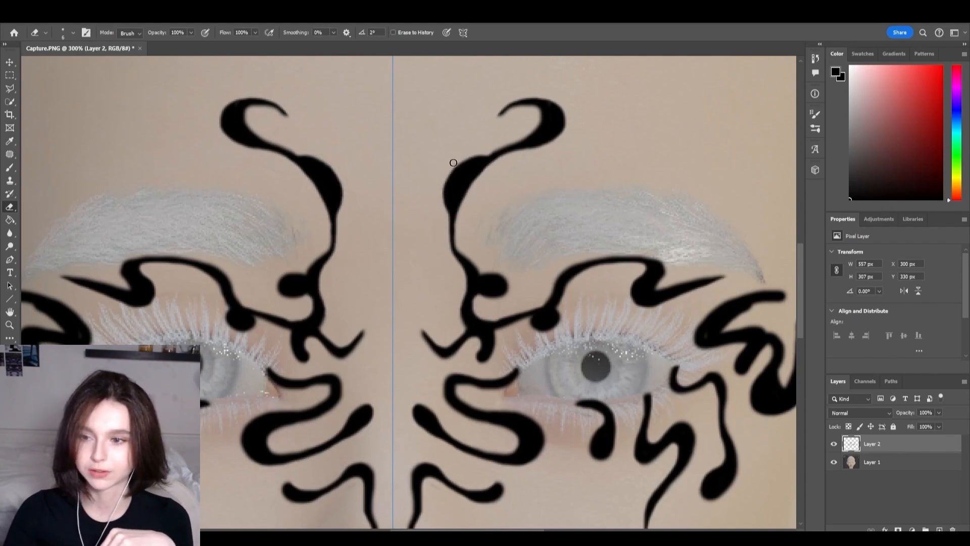
- Erase the edges of the wavy strokes at the temples to thin them and give them pointed tips
key(ctrl+minus)
key(ctrl+minus)
key(ctrl+minus)
key(ctrl+minus)
key(ctrl+plus)
key(ctrl+plus)
key(ctrl+plus)
key(ctrl+plus)
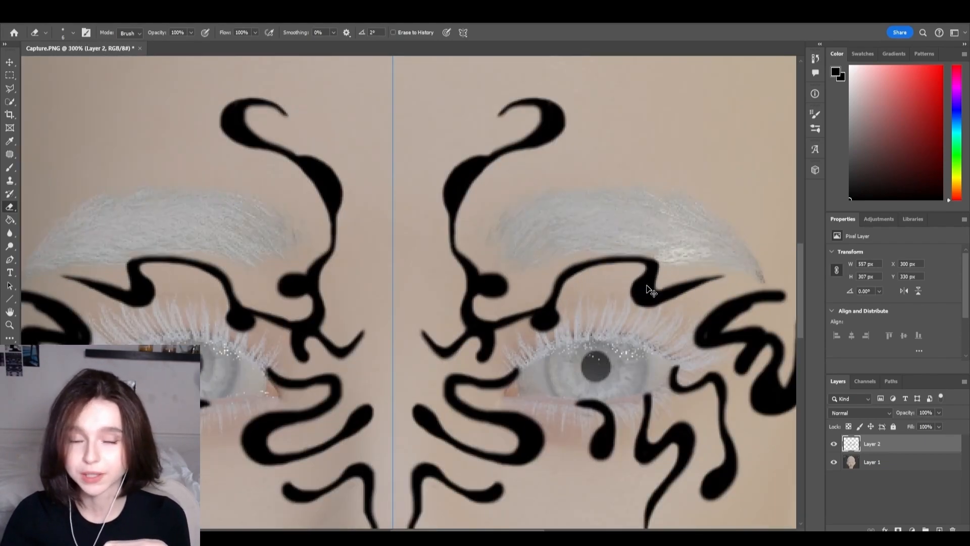
ctrl+scroll(648, 287, down, 3)
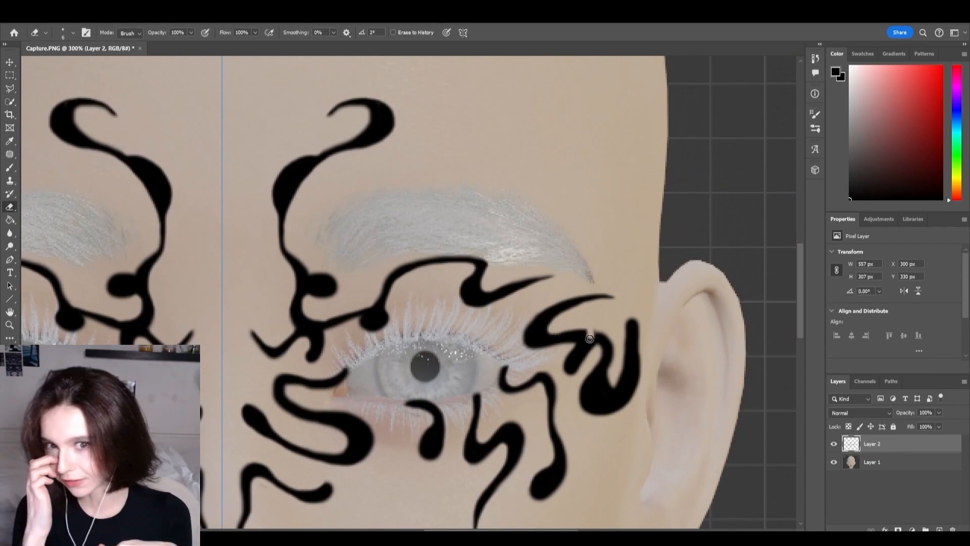
scroll(564, 377, down, 1)
mouse_move(613, 331)
mouse_down()
mouse_move(613, 354)
mouse_move(629, 311)
mouse_move(641, 338)
mouse_up()
scroll(612, 355, down, 1)
- Hide the face reference layer and crop the canvas to a 1:1 square around the markings
key(ctrl+minus)
key(ctrl+minus)
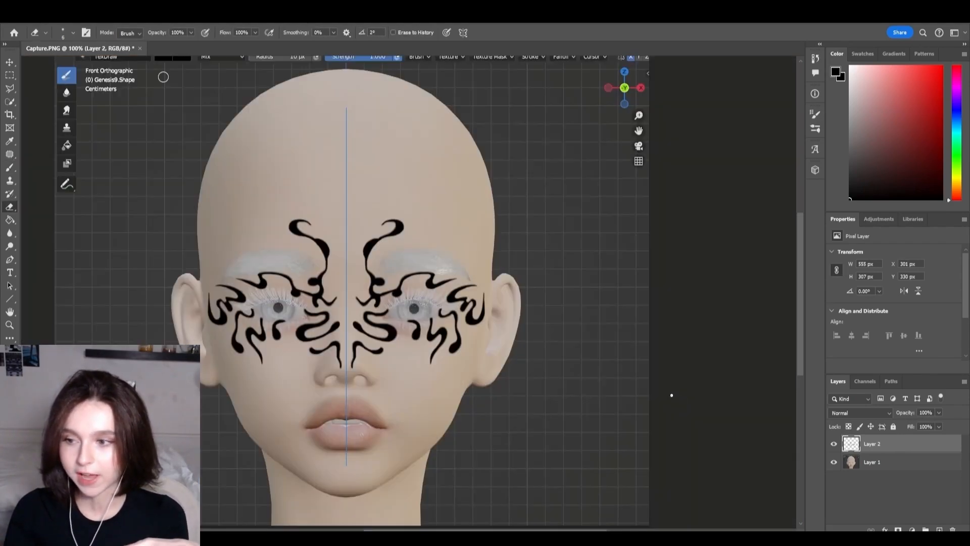
click(835, 462)
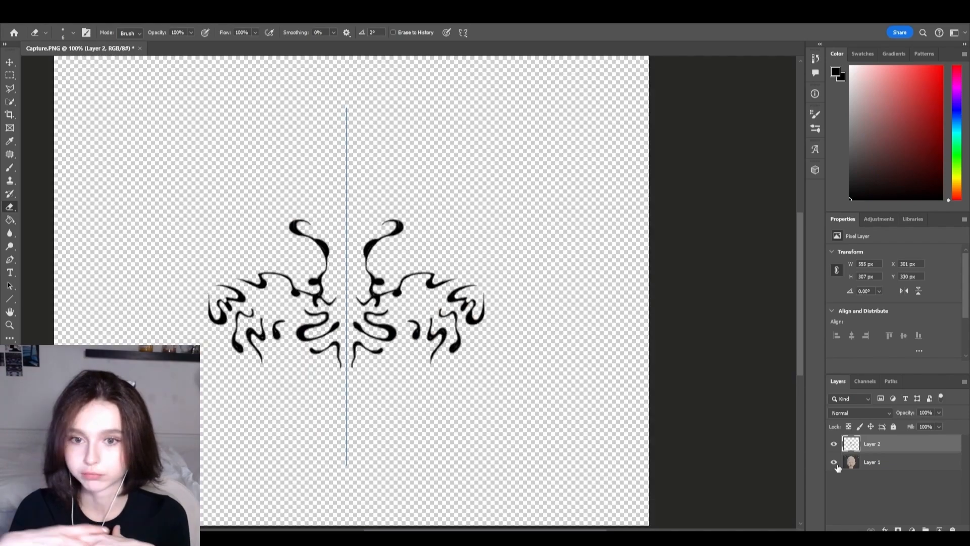
click(835, 463)
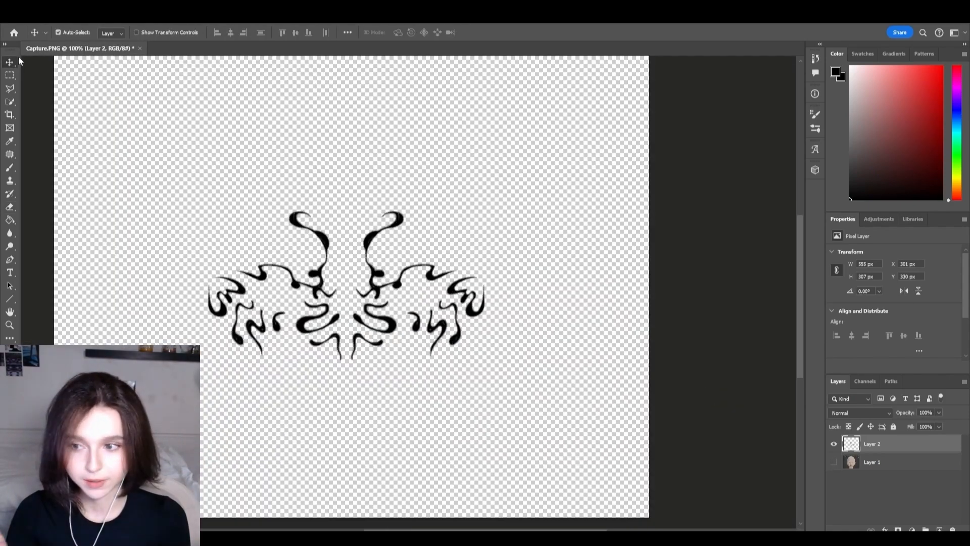
key(c)
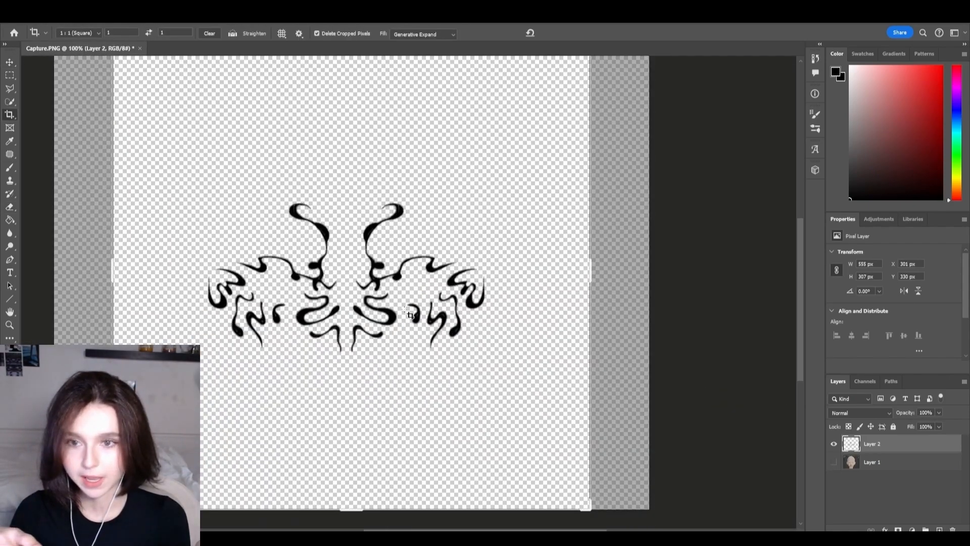
key(ctrl+minus)
mouse_move(408, 297)
mouse_down()
mouse_move(422, 310)
mouse_move(434, 253)
mouse_up()
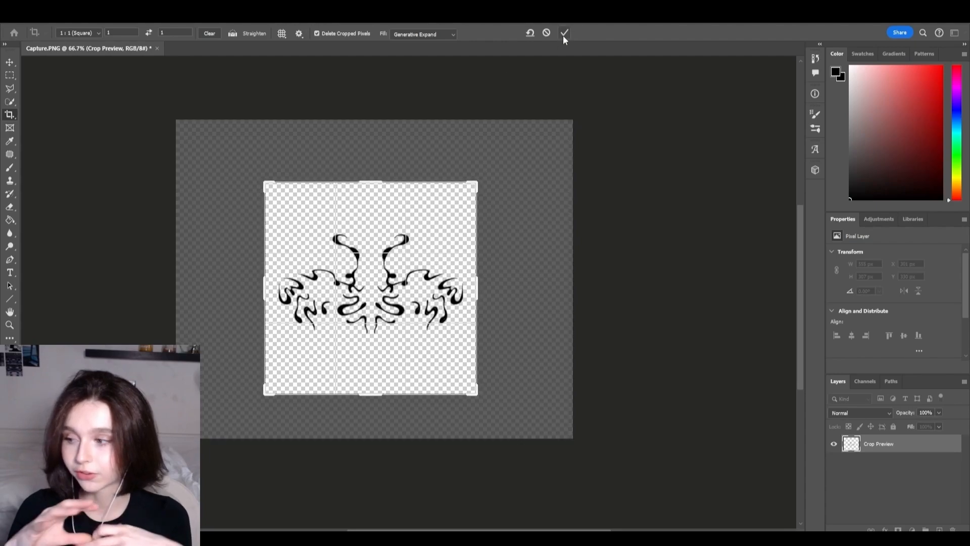
click(564, 32)
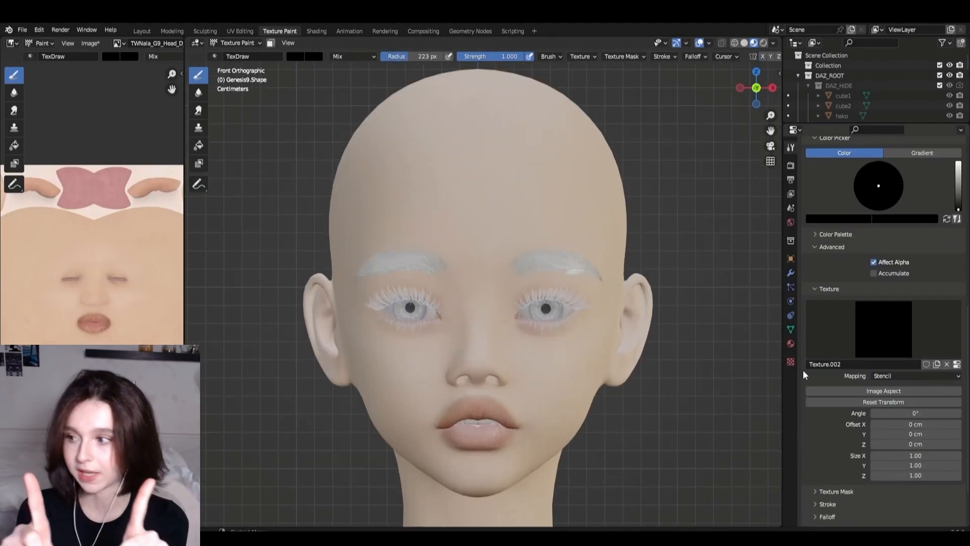
- Switch to Blender, load the cropped markings image into the stencil brush texture and position it over the eyes and nose
click(791, 361)
scroll(488, 278, up, 2)
scroll(933, 426, down, 5)
click(790, 147)
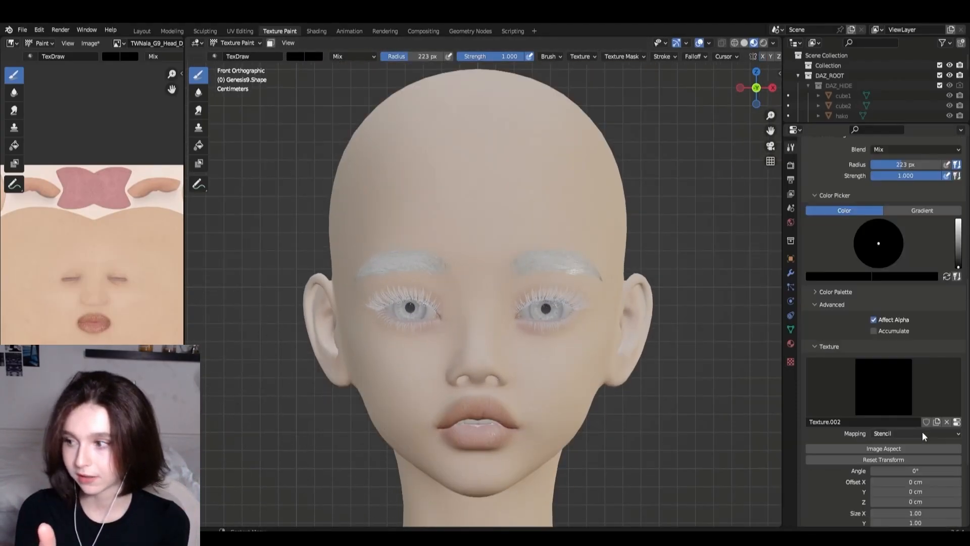
scroll(925, 435, down, 3)
mouse_move(329, 423)
right_down()
mouse_move(511, 310)
mouse_move(491, 324)
mouse_move(502, 322)
right_up()
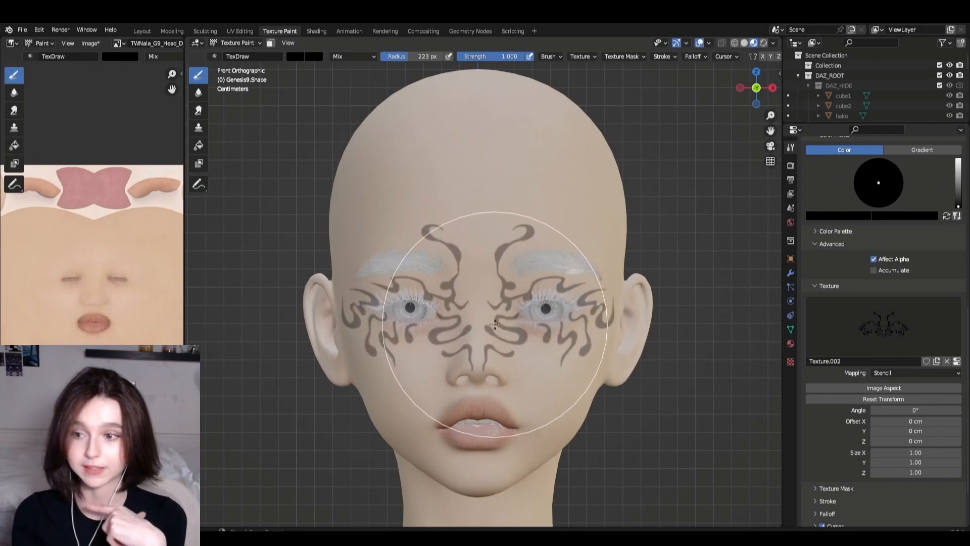
- Paint black through the stencil across the face with a 223 px brush to transfer the markings onto the head texture
mouse_move(481, 303)
mouse_down()
mouse_move(519, 322)
mouse_move(498, 221)
mouse_move(531, 210)
mouse_move(369, 325)
mouse_up()
scroll(647, 421, up, 3)
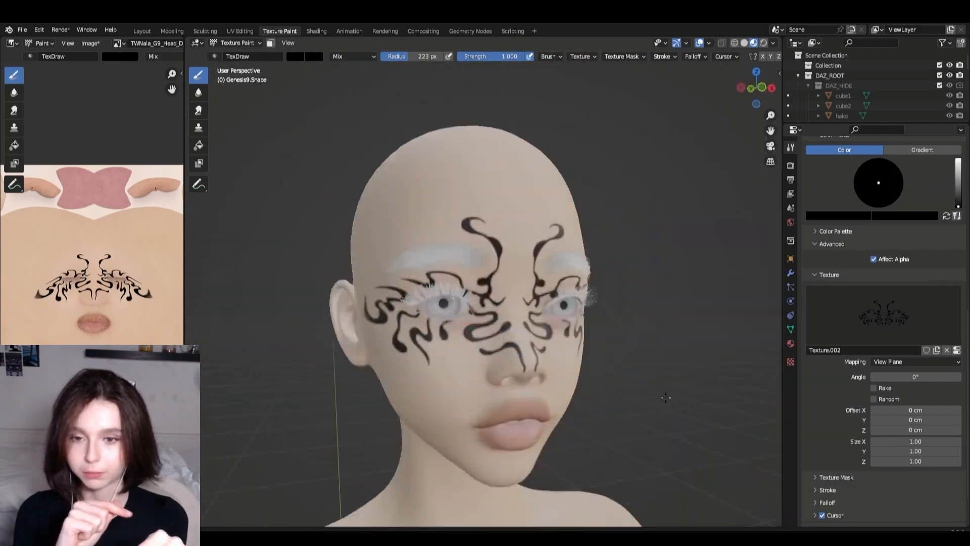
scroll(909, 405, up, 9)
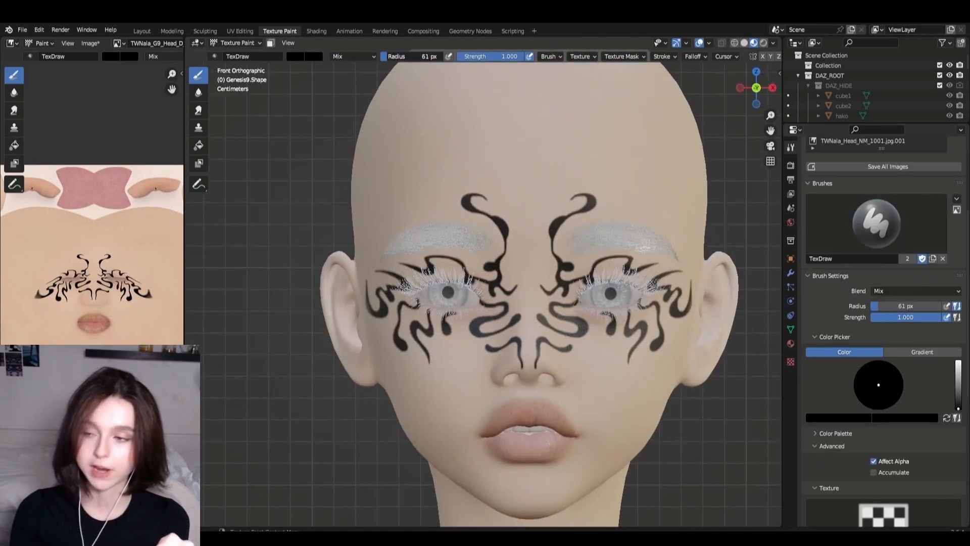
- Touch up the markings at the inner eye corner in black with a 17 px brush radius
scroll(562, 288, up, 8)
shift+middle_drag(515, 309, 389, 320)
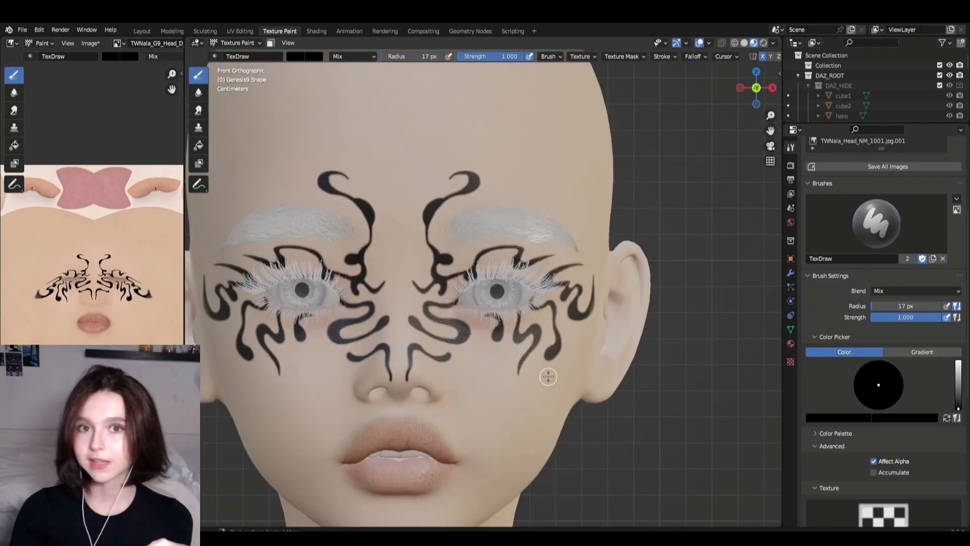
scroll(549, 376, up, 8)
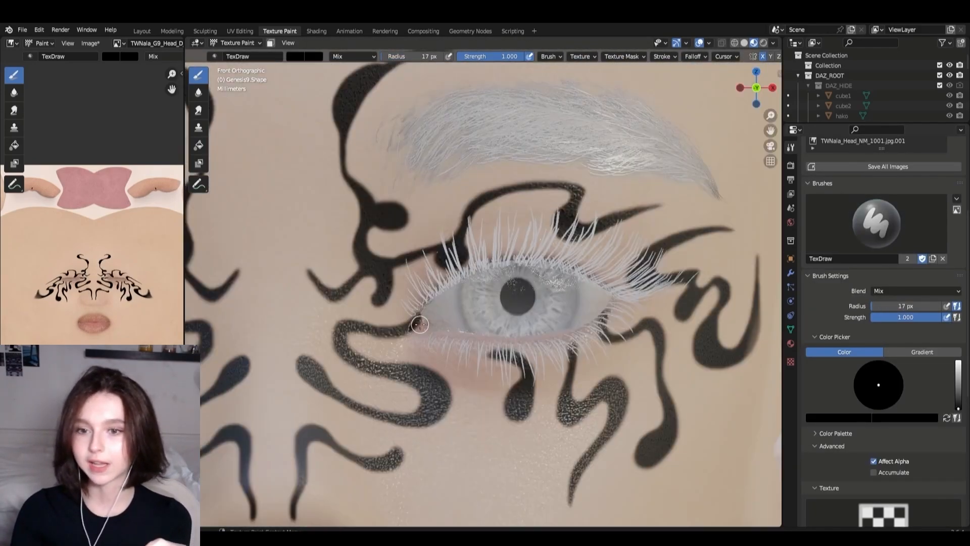
shift+middle_drag(364, 341, 293, 341)
scroll(293, 341, down, 8)
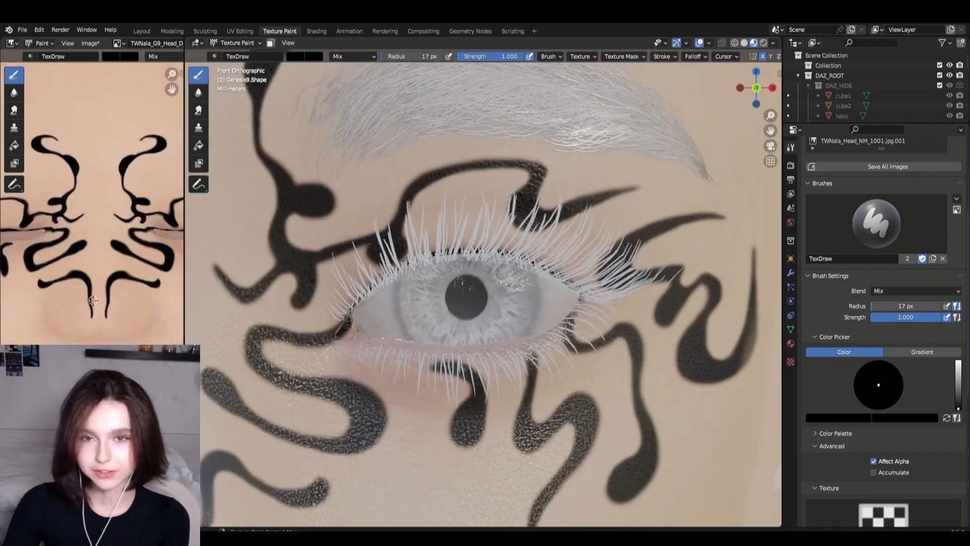
scroll(92, 202, up, 3)
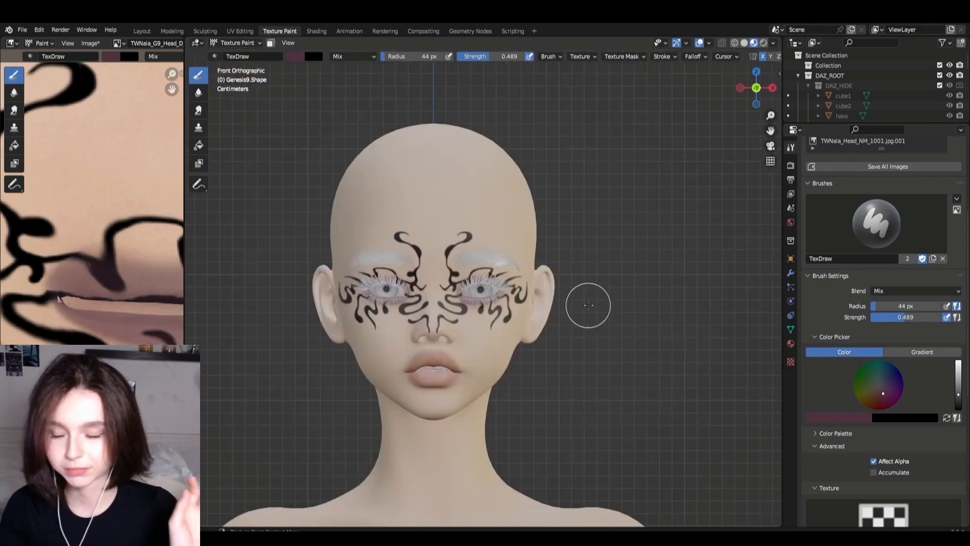
- Paint dark purple eyeshadow around the eyes with a 44 px brush at 0.489 strength
mouse_move(587, 305)
middle_down()
mouse_move(526, 405)
mouse_move(535, 429)
mouse_move(588, 405)
mouse_move(548, 404)
middle_up()
scroll(536, 429, down, 4)
scroll(535, 429, up, 6)
scroll(548, 404, down, 2)
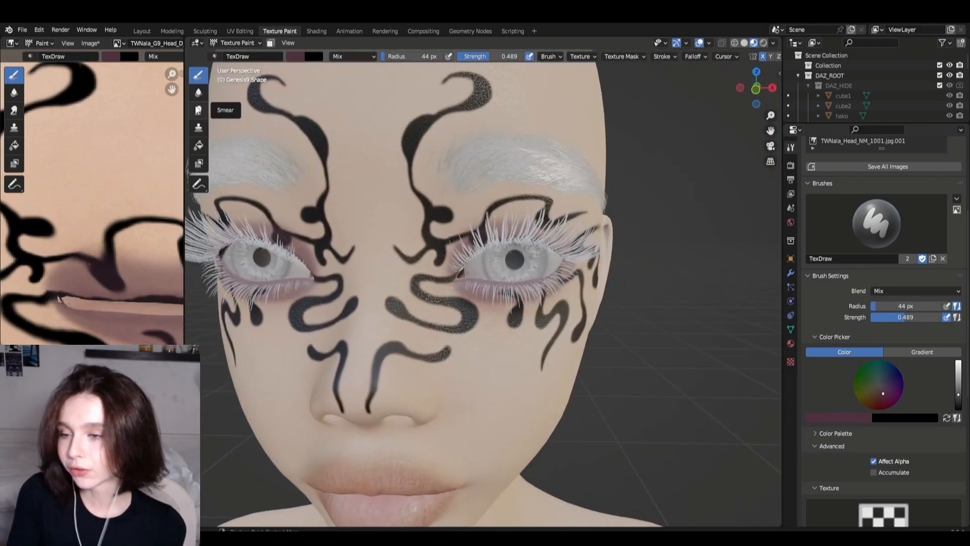
click(199, 92)
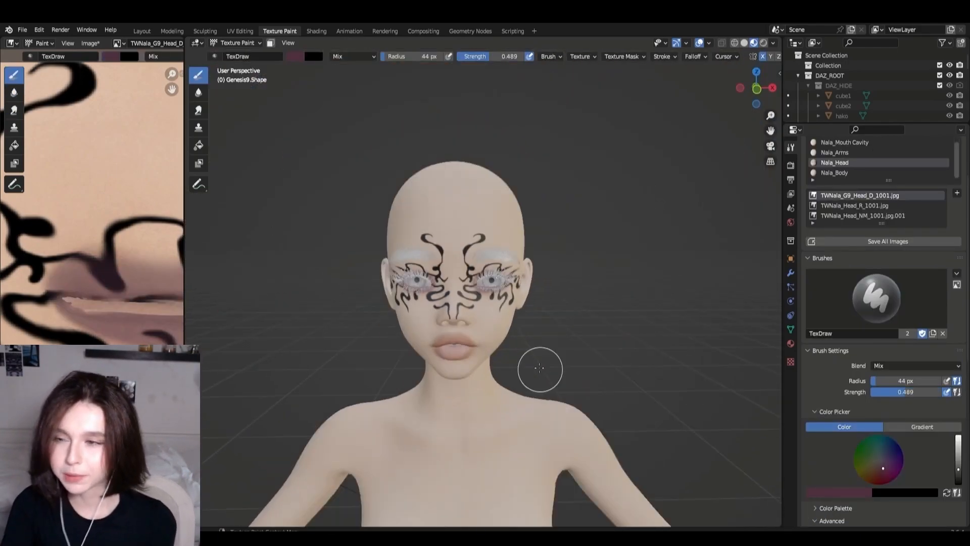
- Lighten the brush colour to pink and paint soft blush on the cheeks and around the eyes at 0.119 strength
middle_drag(540, 369, 596, 357)
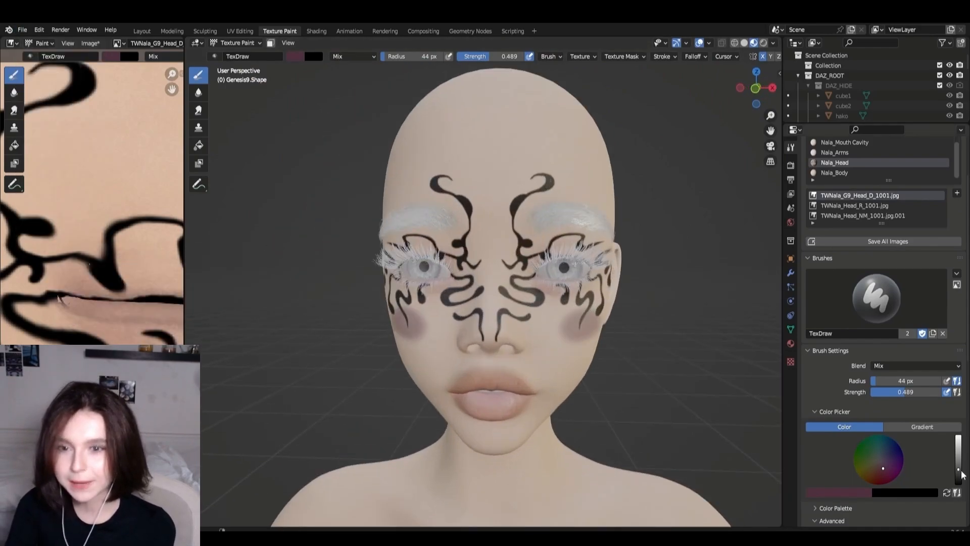
drag(962, 475, 960, 452)
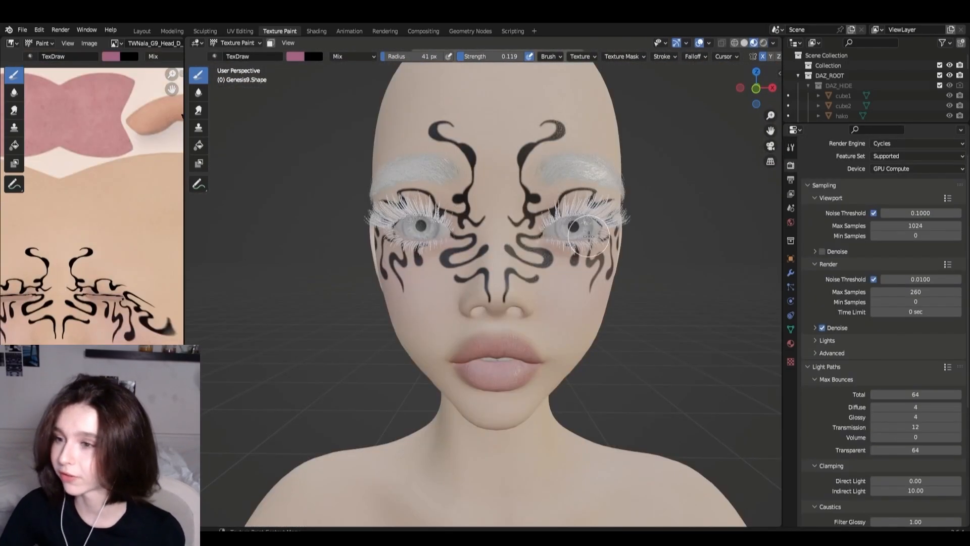
scroll(552, 228, up, 4)
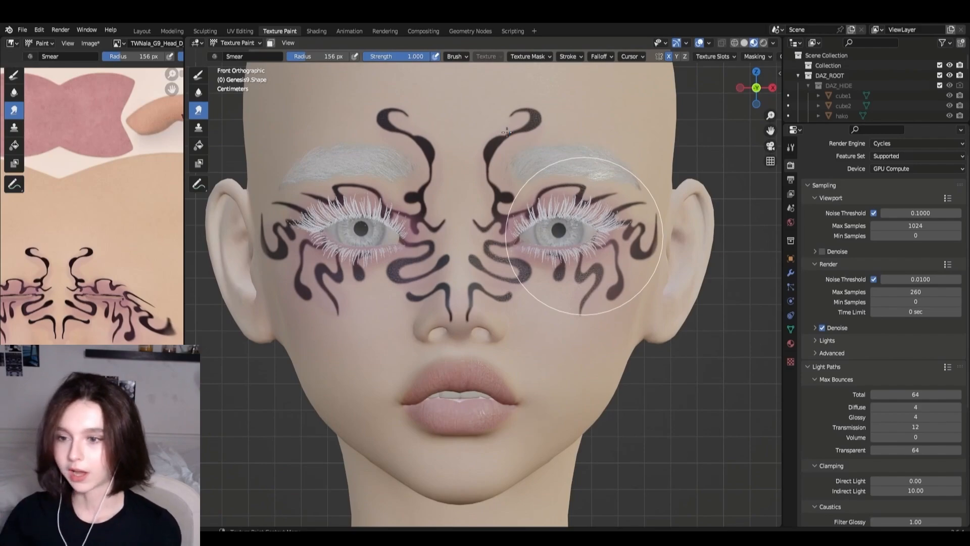
- Undo the last smear stroke and switch to the Soften brush with a 156 px radius
key(ctrl+z)
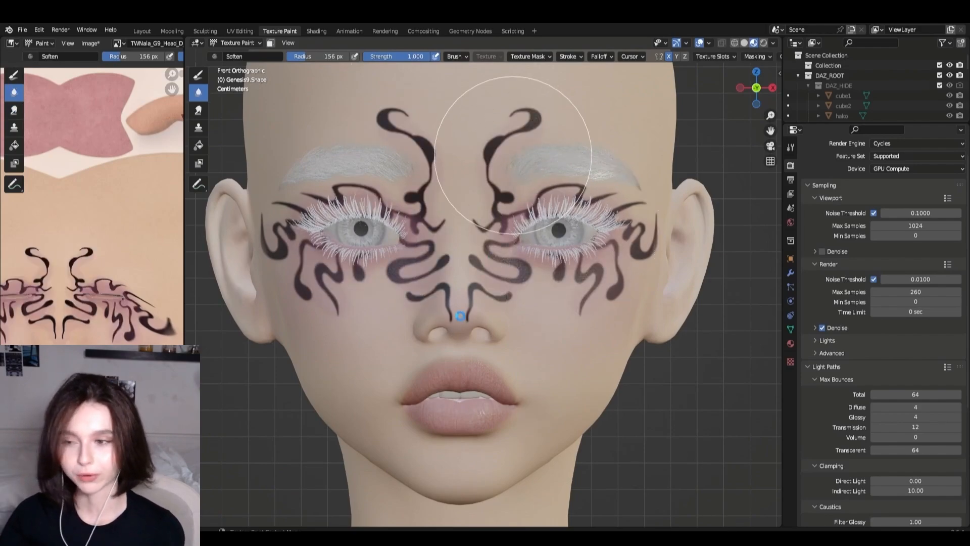
scroll(657, 290, down, 6)
scroll(809, 181, up, 1)
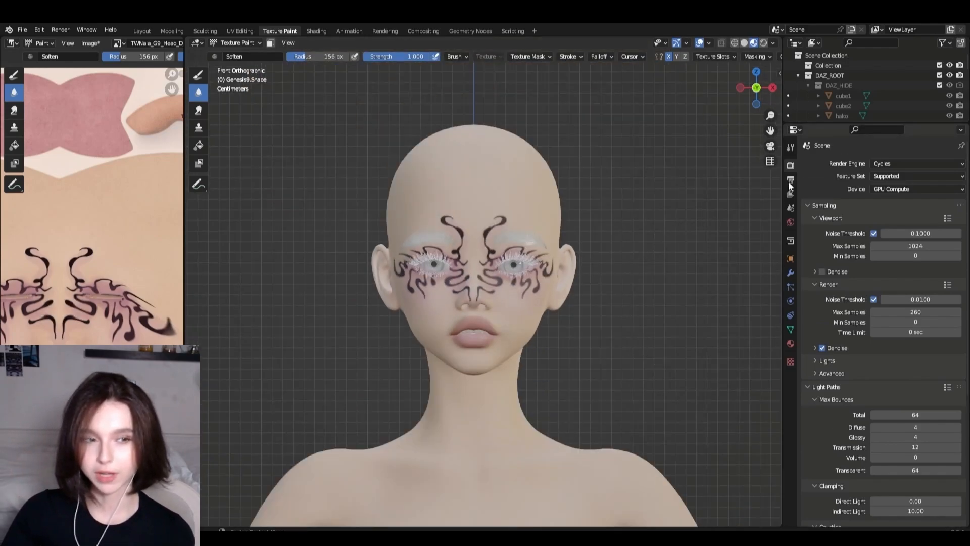
- Save all painted texture images and preview the character in rendered shading
click(791, 147)
click(888, 311)
click(764, 43)
middle_drag(660, 323, 649, 332)
scroll(650, 332, up, 2)
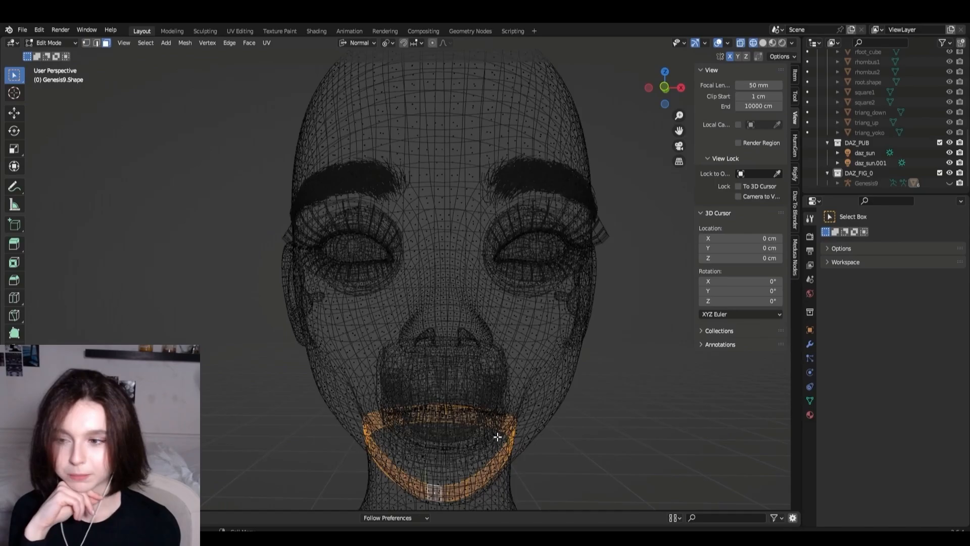
- Select the face loops around the upper neck and the whole head, and separate a duplicate of them as a new object
scroll(406, 412, up, 3)
scroll(406, 413, down, 2)
alt+shift+click(396, 381)
alt+shift+click(347, 290)
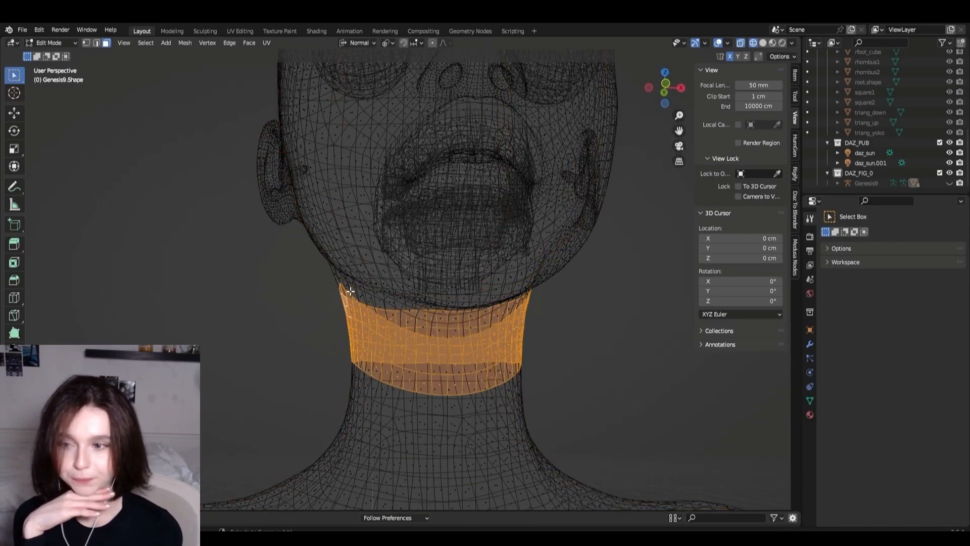
scroll(347, 290, down, 4)
drag(364, 333, 374, 202)
middle_drag(374, 202, 484, 330)
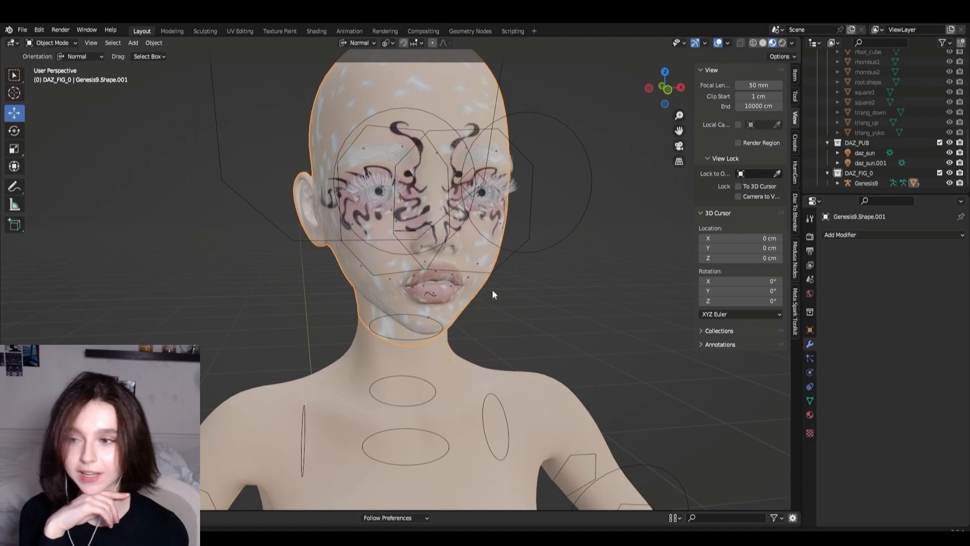
- Move the duplicated head into Collection and clear its materials, vertex groups and shape keys
scroll(492, 289, up, 2)
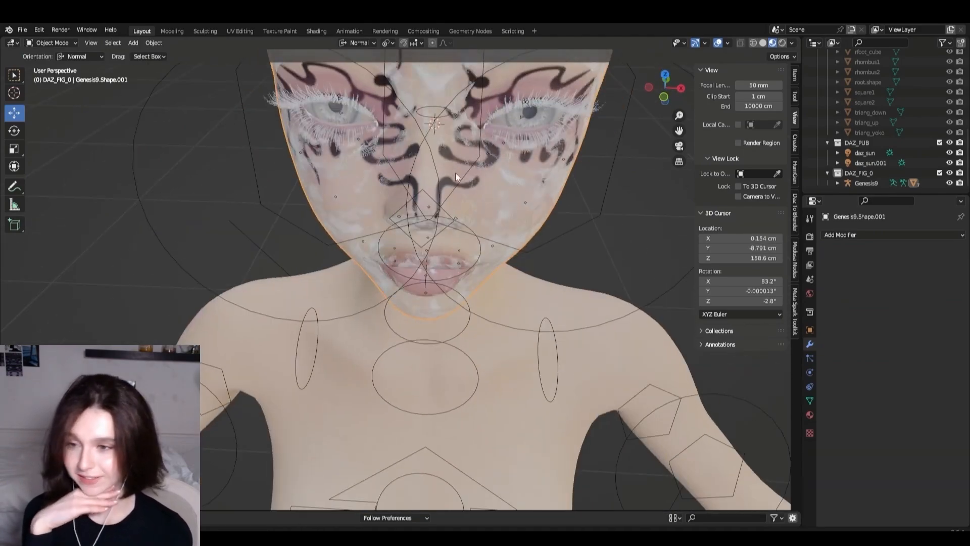
scroll(456, 172, down, 4)
scroll(872, 137, down, 2)
drag(871, 156, 851, 66)
scroll(397, 206, down, 7)
click(810, 414)
click(810, 401)
click(958, 276)
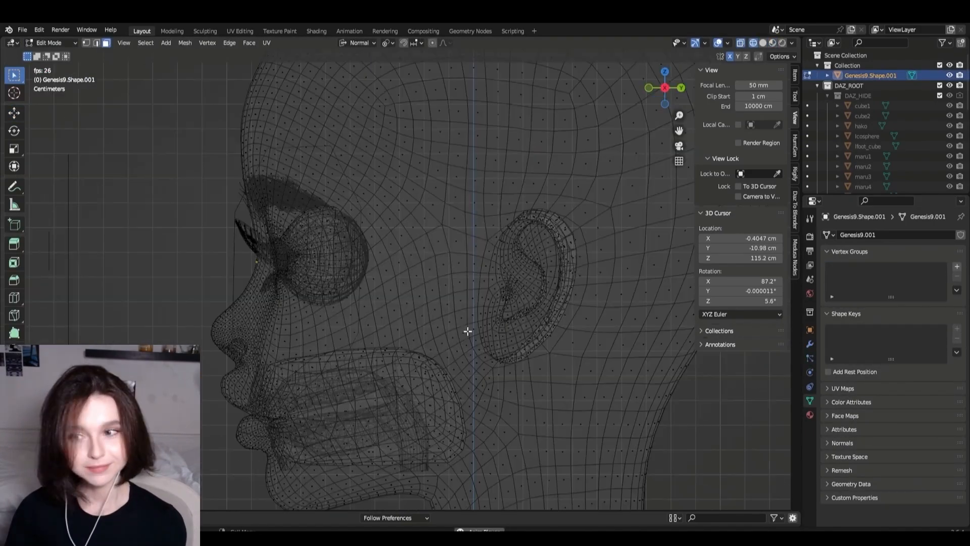
- Remove the eye, mouth and ear geometry from the head copy and delete the face region from forehead to chin
key(l)
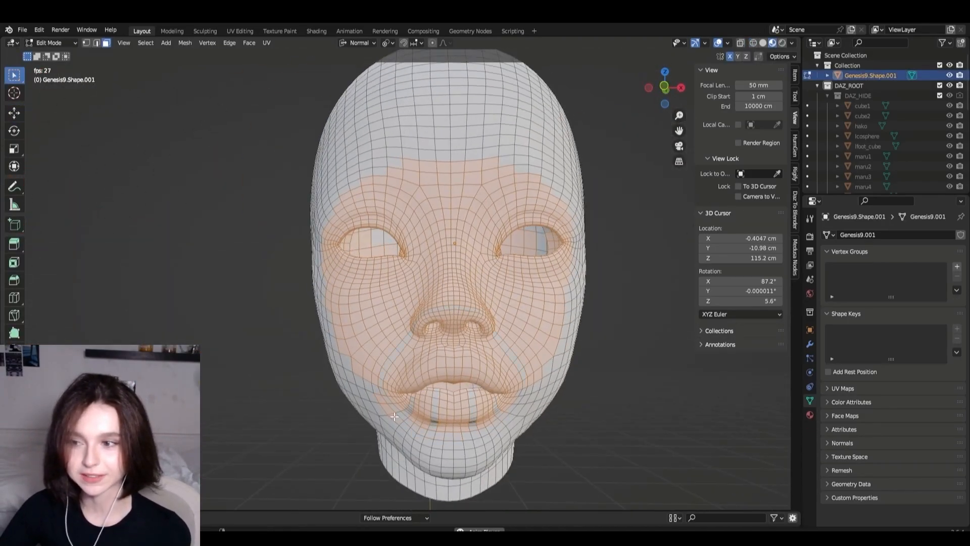
middle_drag(559, 361, 524, 376)
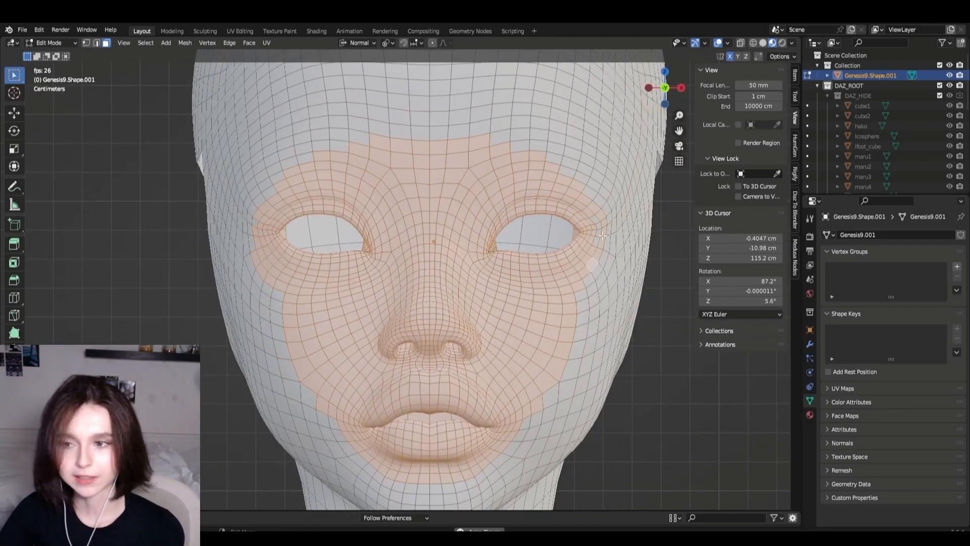
shift+click(254, 224)
scroll(324, 194, down, 4)
scroll(369, 169, up, 3)
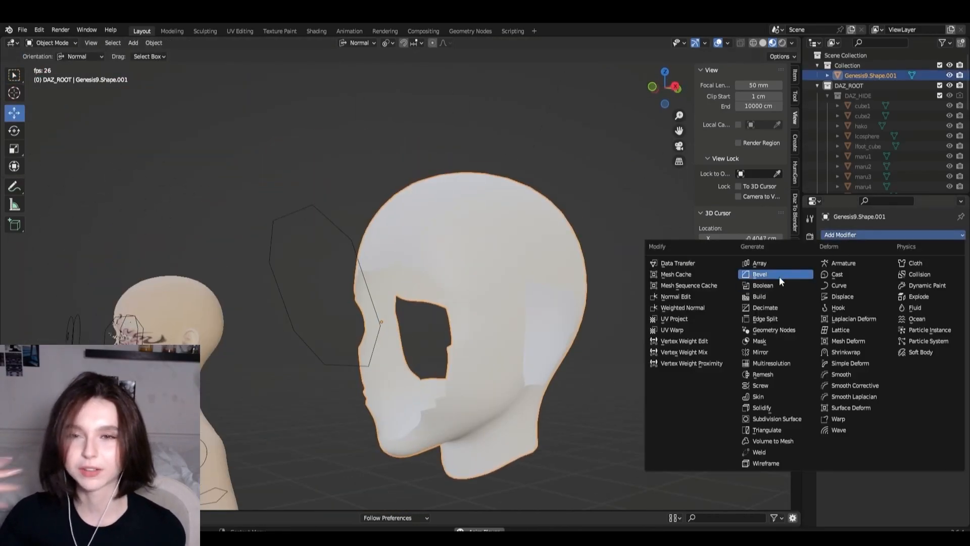
- Add a Decimate modifier to the open head shell
click(765, 307)
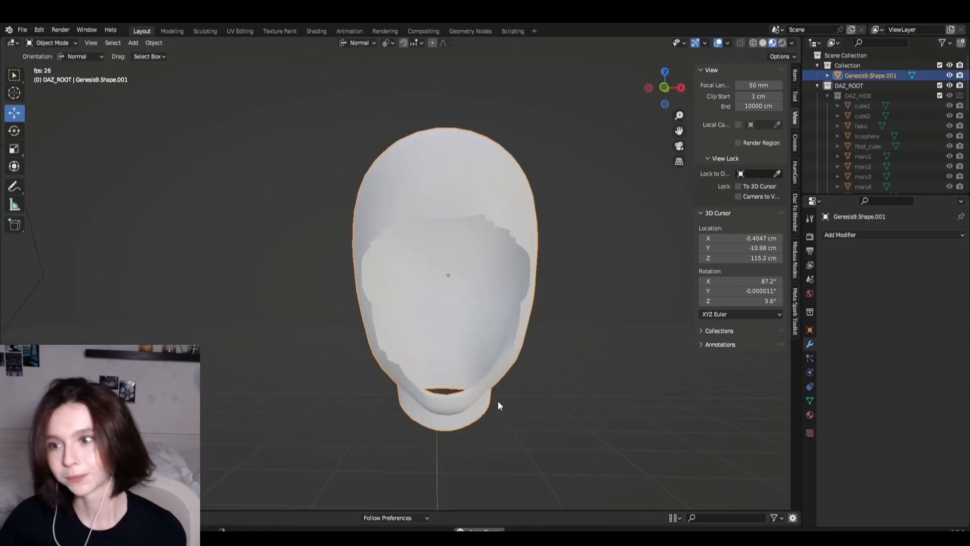
- Add a modifier to the head shell and sculpt it around the head and ears with Elastic Deform, using X symmetry
click(841, 234)
click(799, 275)
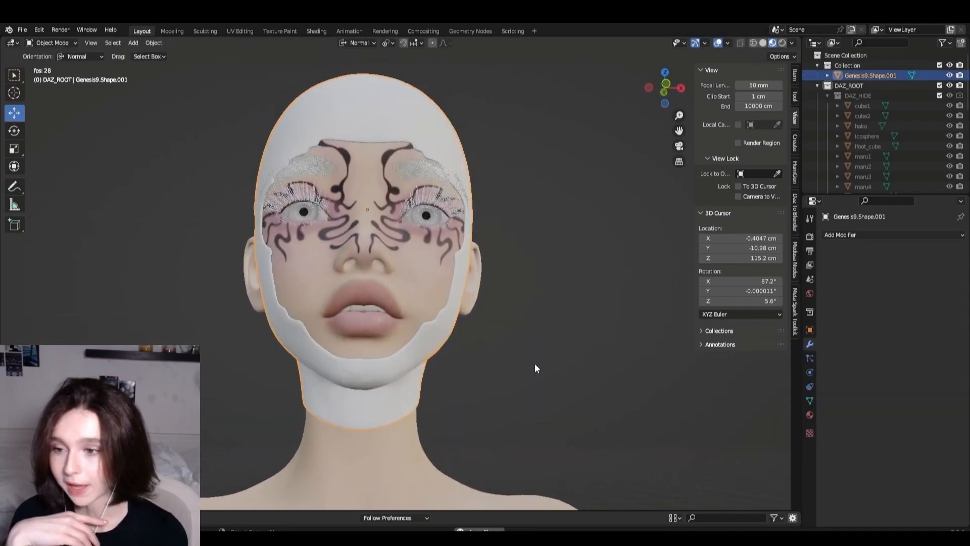
middle_drag(535, 368, 434, 372)
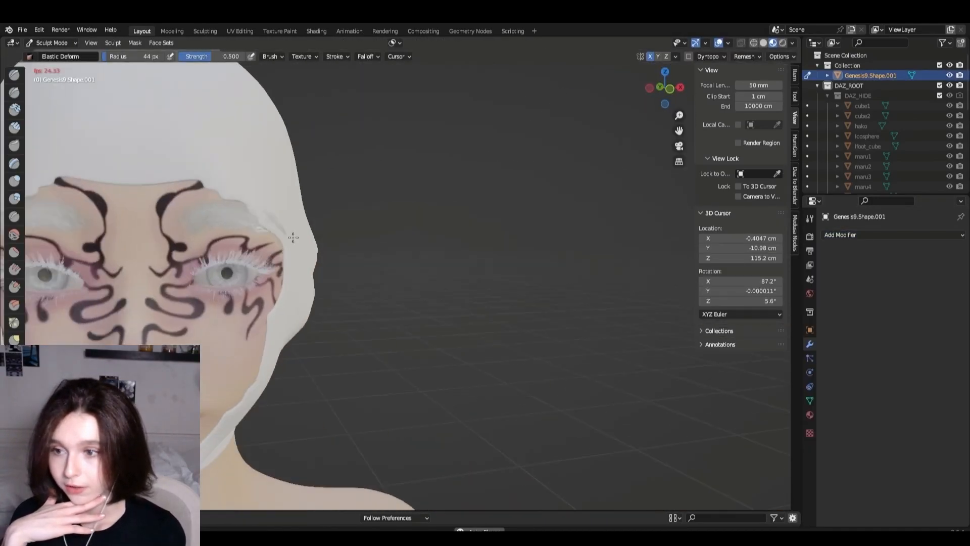
scroll(328, 294, up, 2)
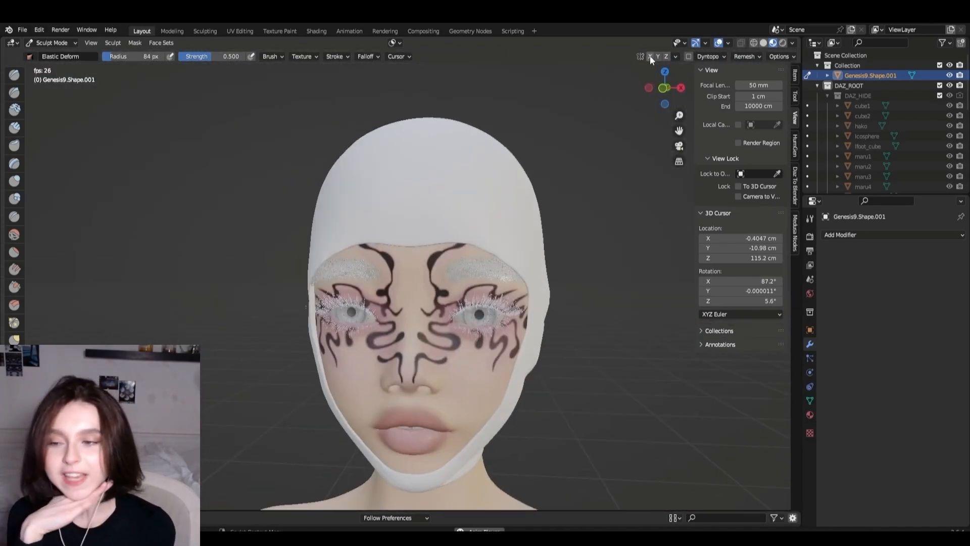
click(650, 57)
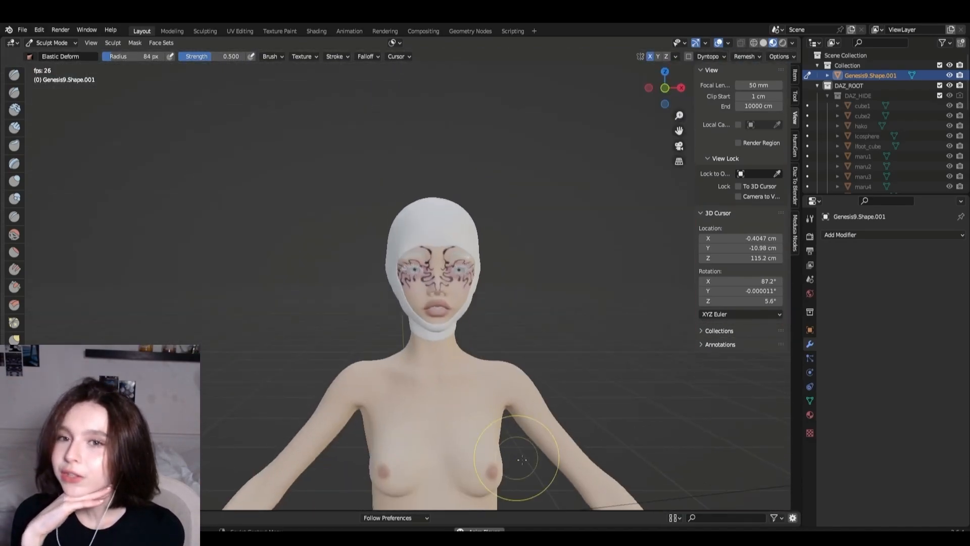
- Show the head shell in rendered view and set its hair particles to 5000 strands with a length of 0.7 cm
click(783, 43)
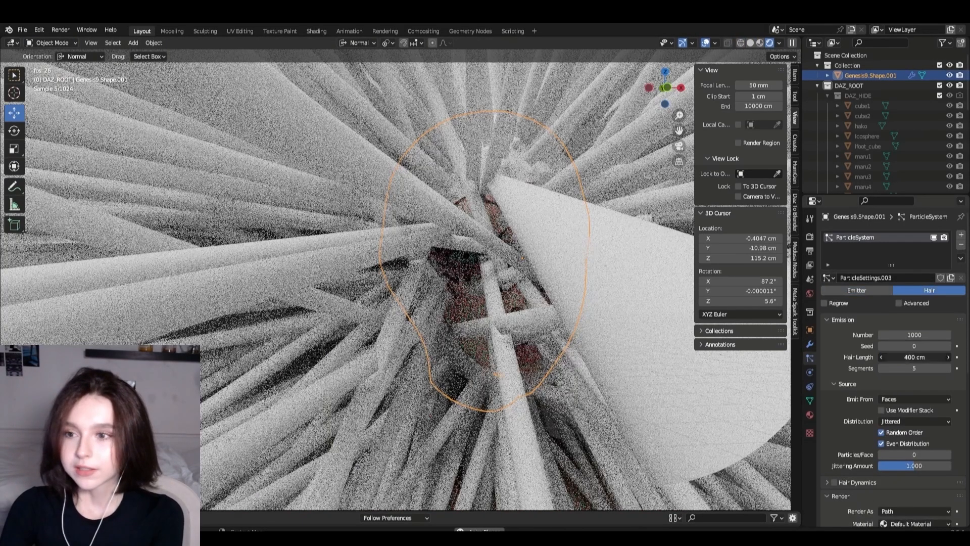
drag(893, 357, 893, 363)
key(Return)
scroll(862, 451, down, 10)
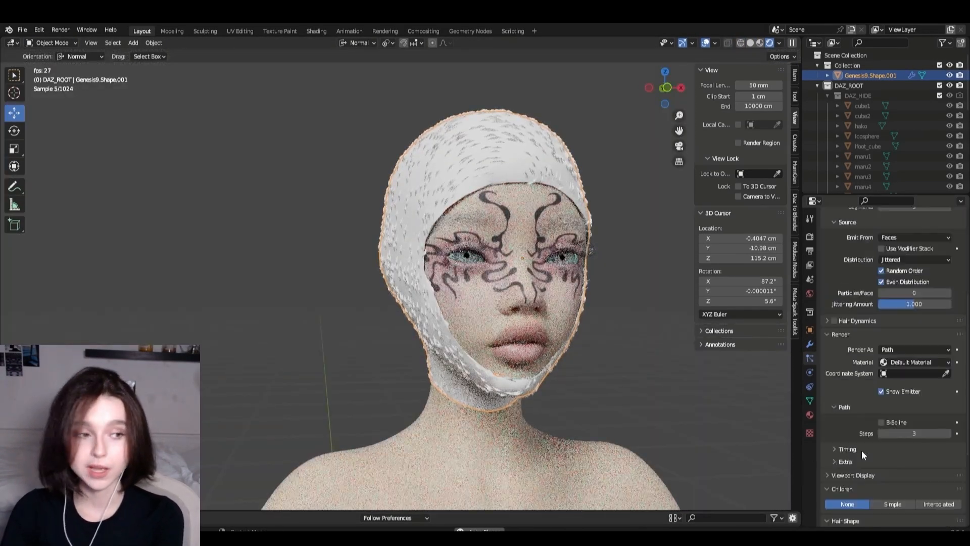
key(Return)
scroll(918, 393, up, 10)
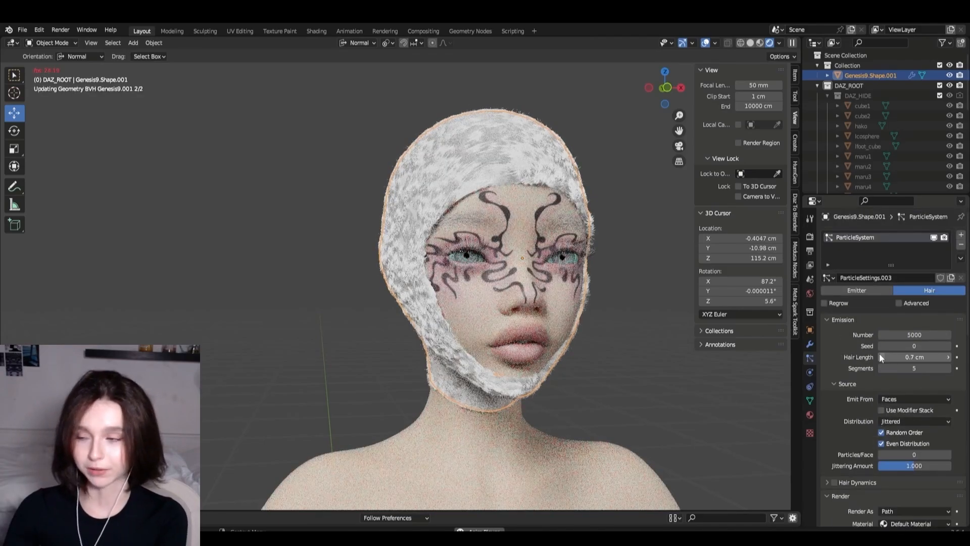
- Switch the hair's children to Interpolated with amounts of 30 and undo the trial clump change
scroll(910, 384, down, 10)
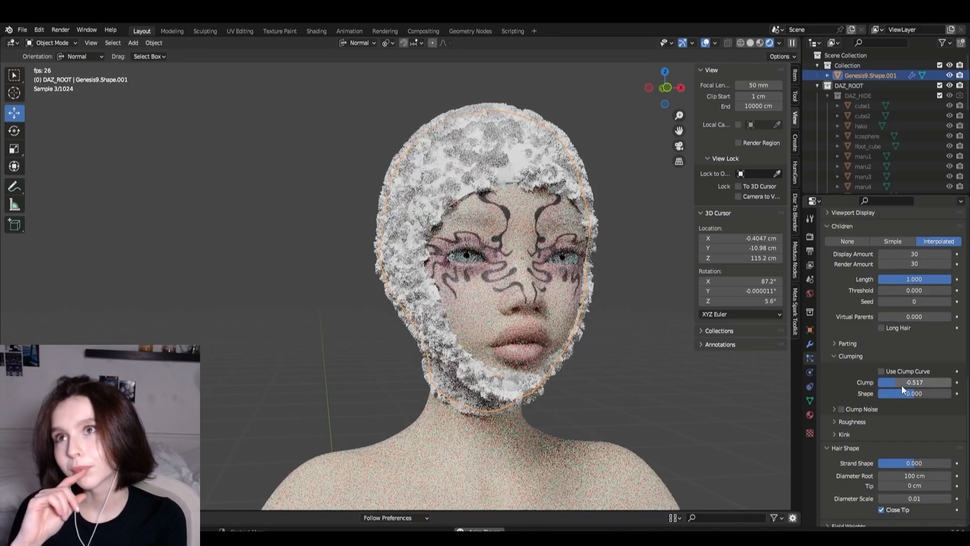
key(ctrl+z)
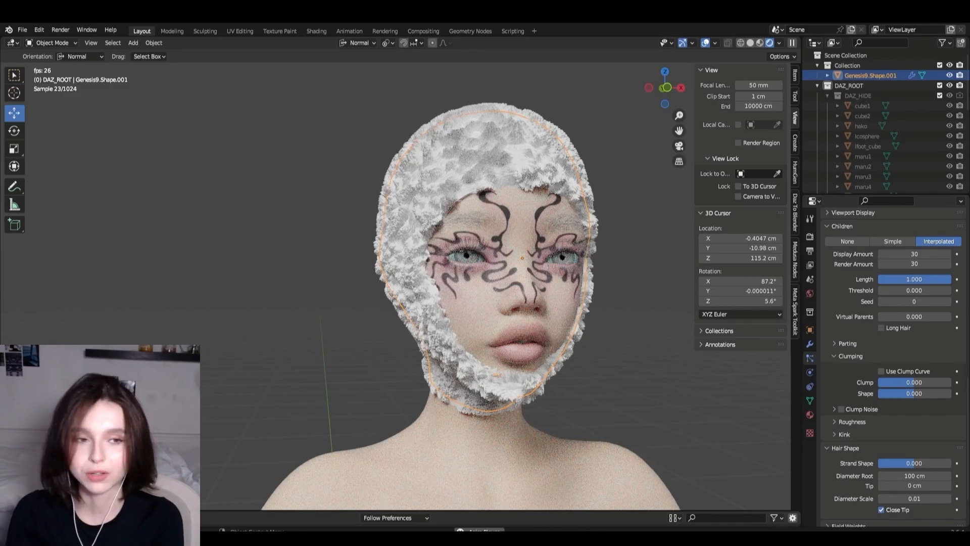
scroll(842, 413, up, 3)
key(ctrl+z)
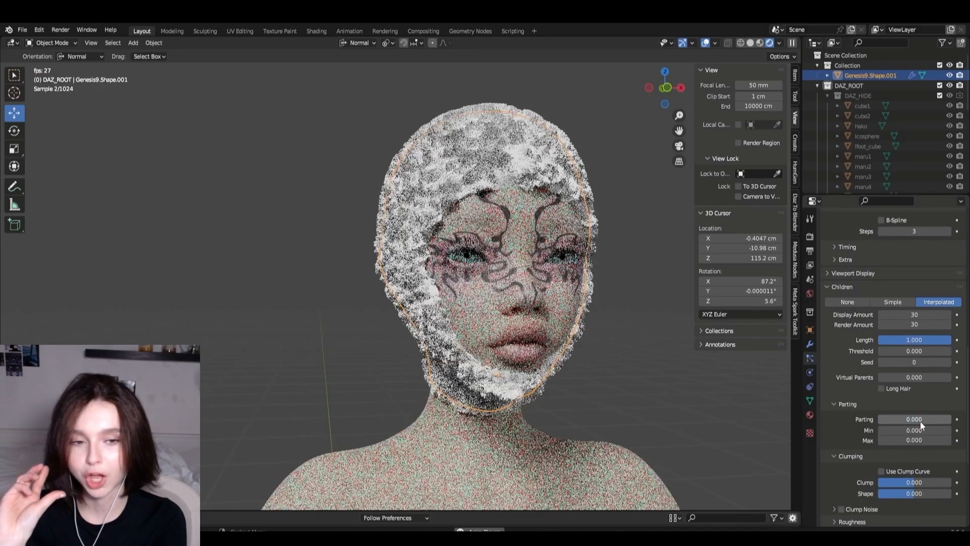
- Set the children's clump to 0.500 and their roughness to 0.010 for Endpoint and 0.100 for Random
drag(915, 483, 915, 483)
drag(916, 482, 923, 483)
scroll(871, 478, down, 2)
click(871, 478)
scroll(872, 478, down, 7)
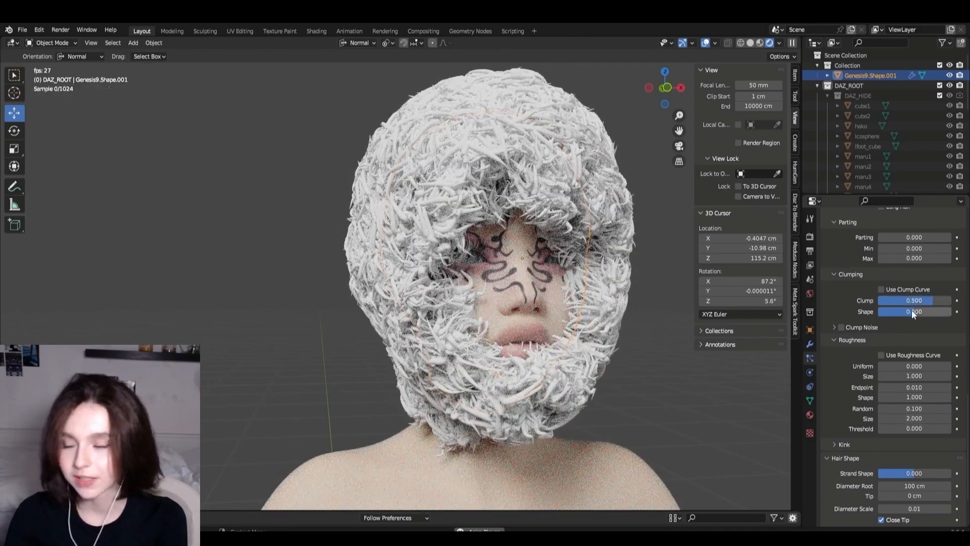
click(912, 397)
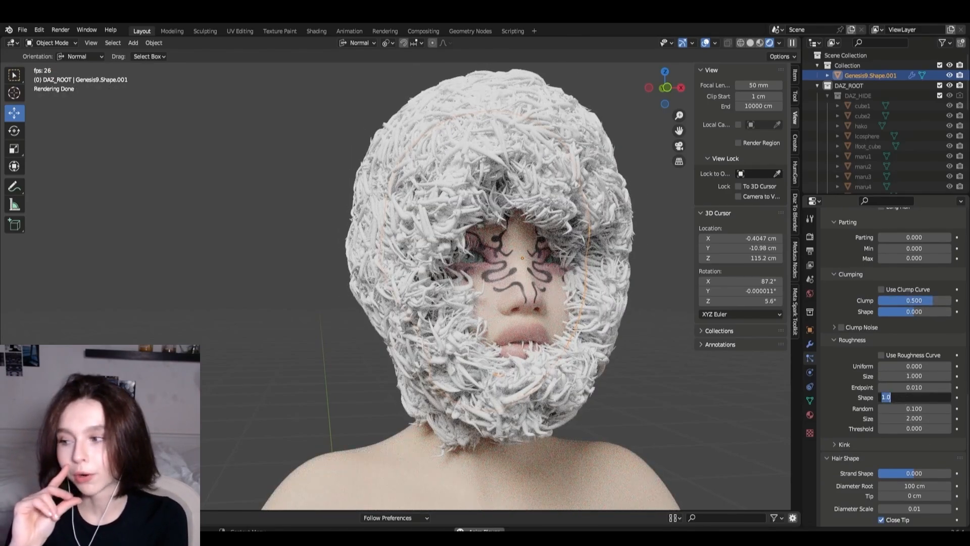
key(Return)
scroll(967, 429, down, 3)
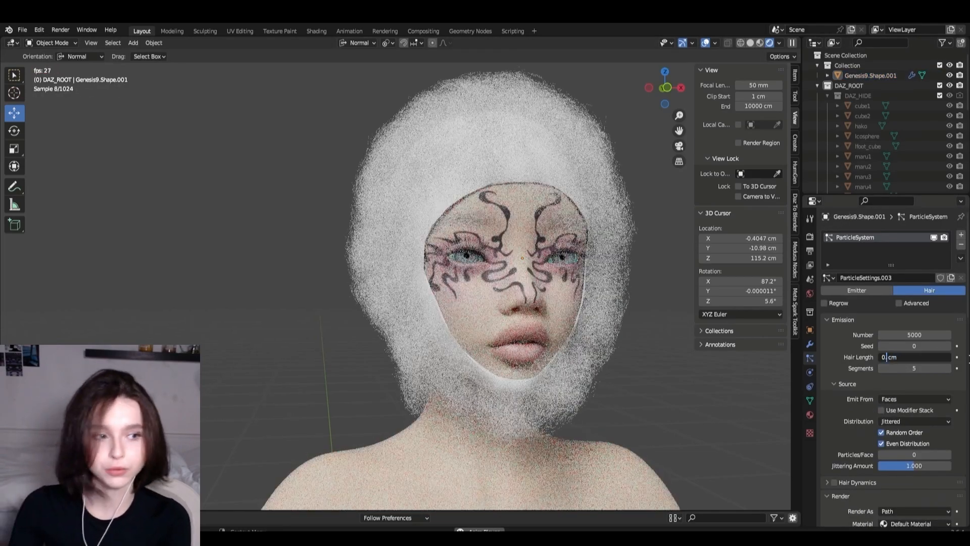
- Set the hair length to 1 cm and the children's random roughness to 0.010
text(1)
key(Return)
scroll(941, 393, down, 20)
click(919, 348)
text(0)
key(Return)
- Set the hair's root diameter to 0.5 cm with a 0.7 cm tip, and the number of hairs to 10000
scroll(933, 358, up, 20)
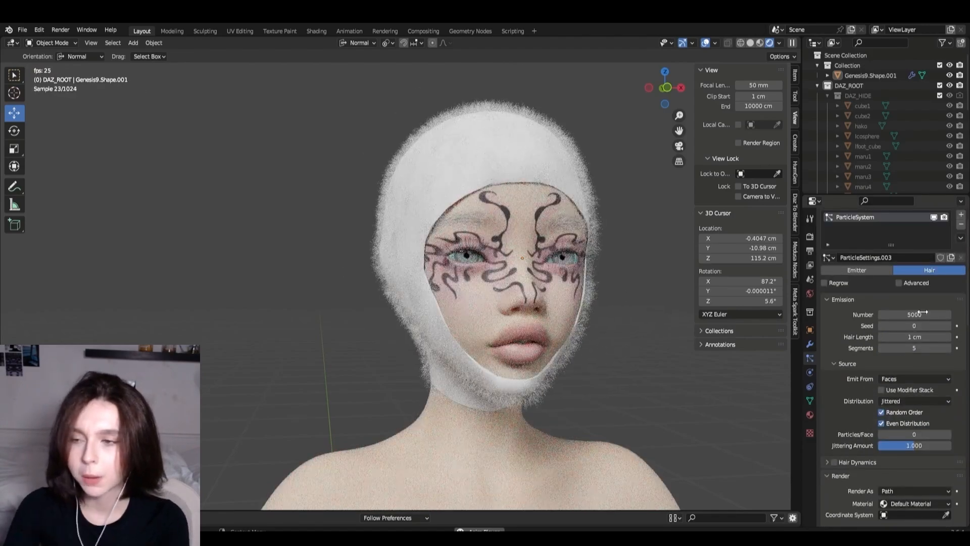
scroll(889, 374, down, 20)
click(900, 414)
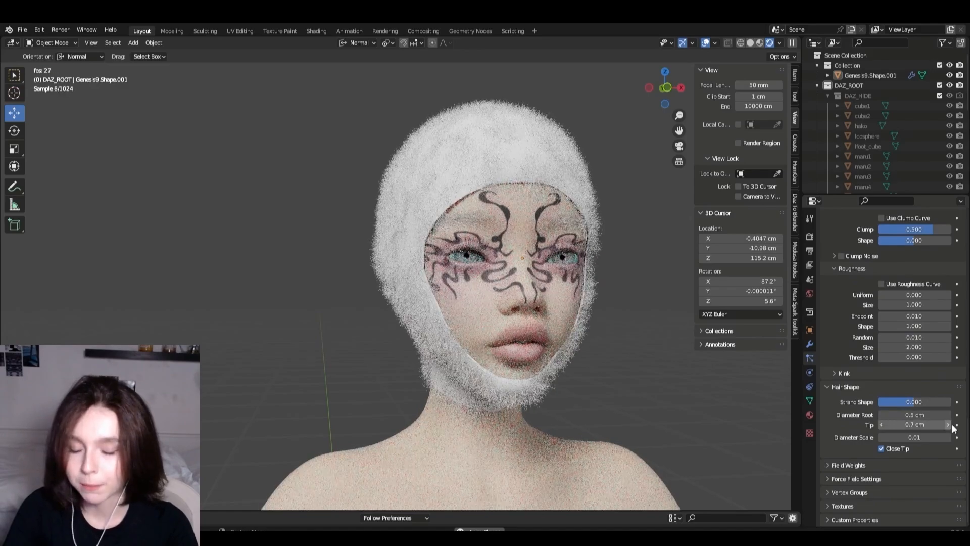
scroll(912, 364, up, 20)
click(908, 334)
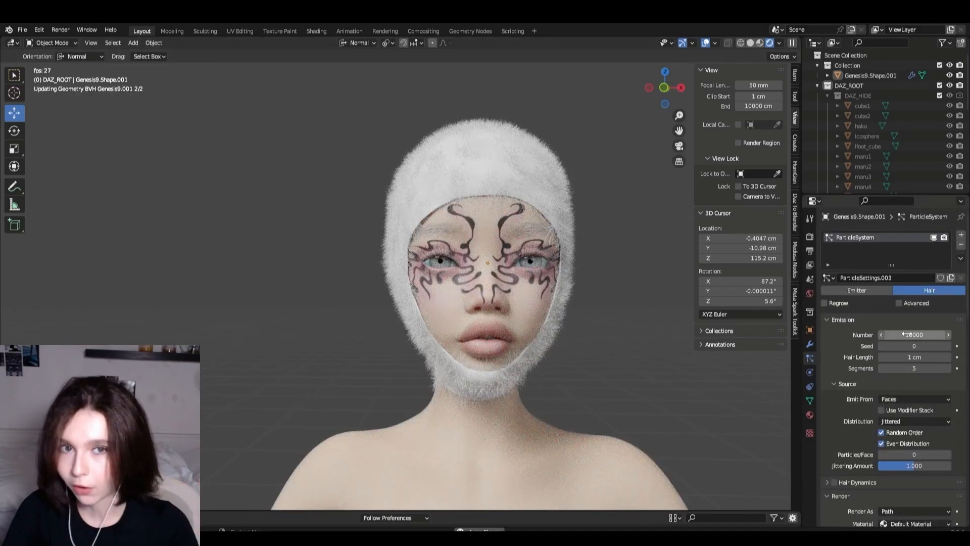
- Set the hair number to 1500 and the children's display amount to 40
scroll(907, 374, down, 15)
scroll(908, 401, down, 7)
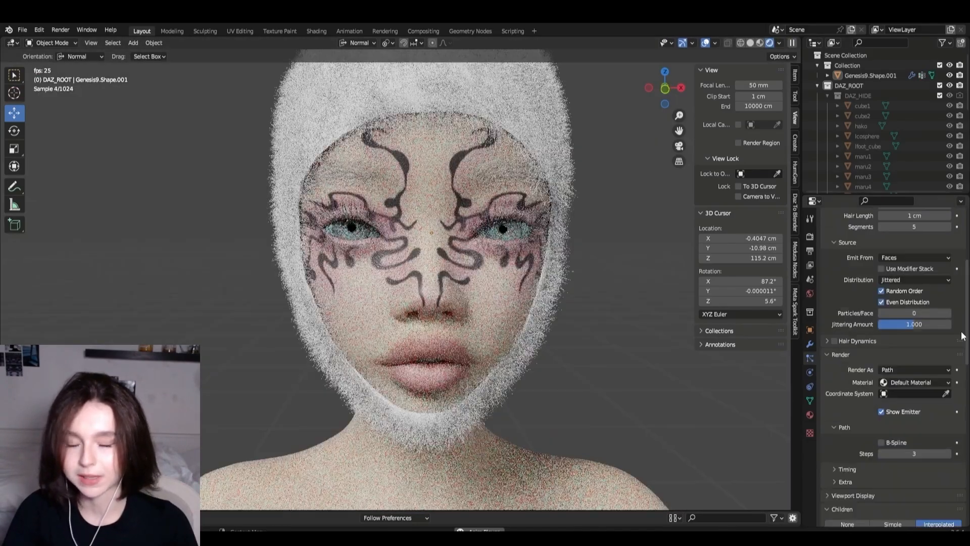
scroll(950, 331, up, 5)
click(887, 295)
text(1500)
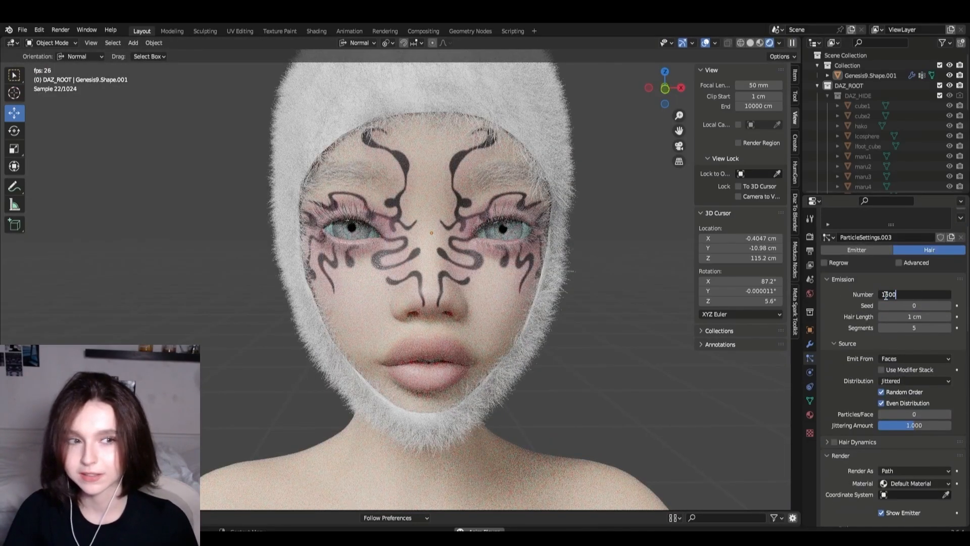
key(Return)
scroll(902, 350, down, 14)
click(904, 355)
text(40)
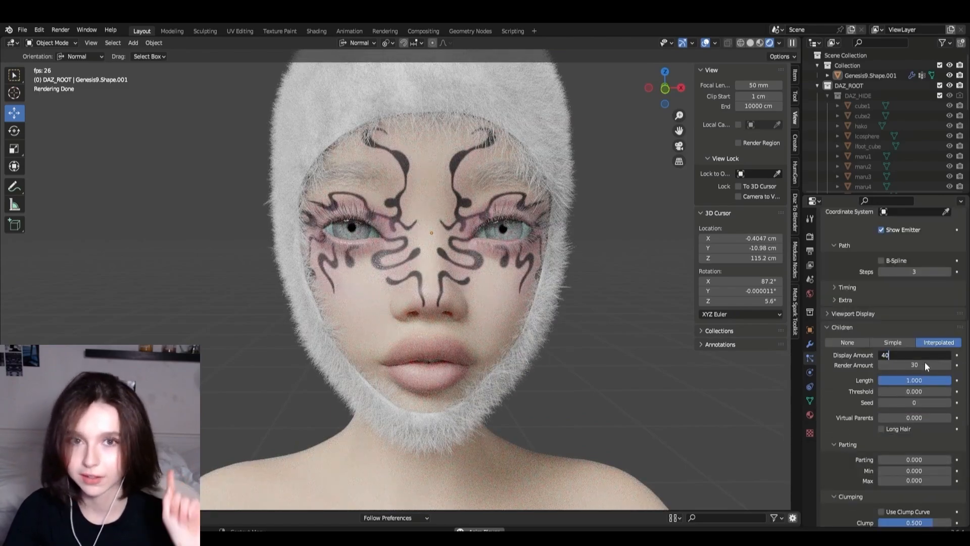
key(Return)
scroll(905, 410, down, 20)
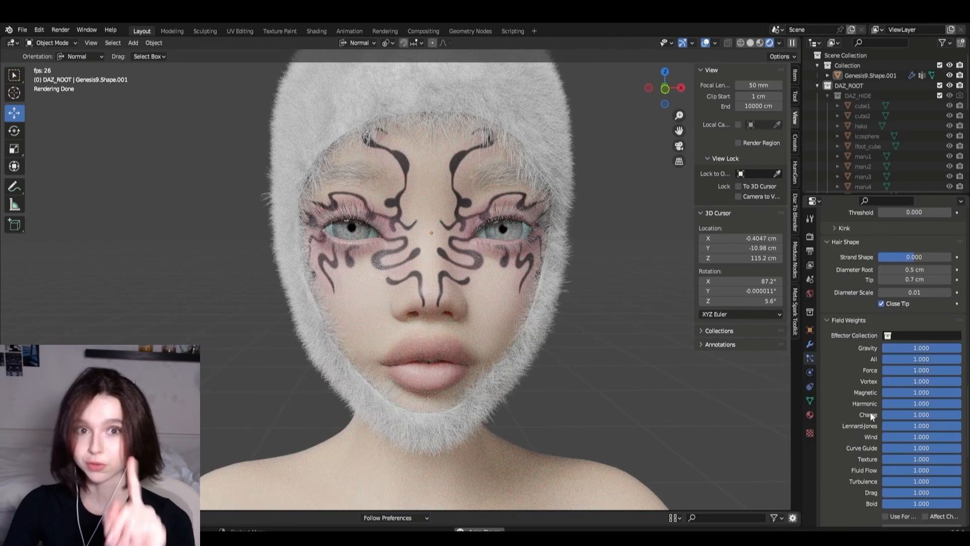
scroll(870, 412, down, 8)
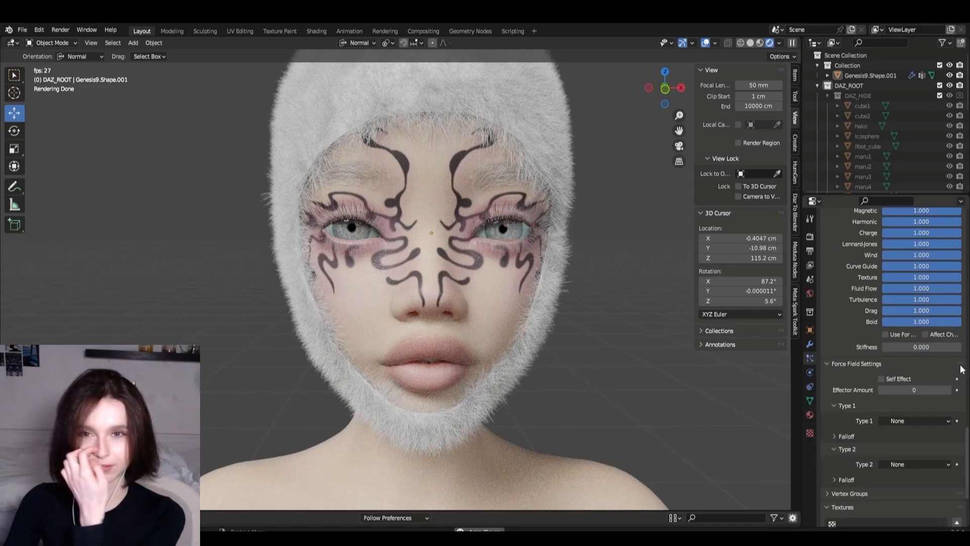
scroll(884, 403, up, 20)
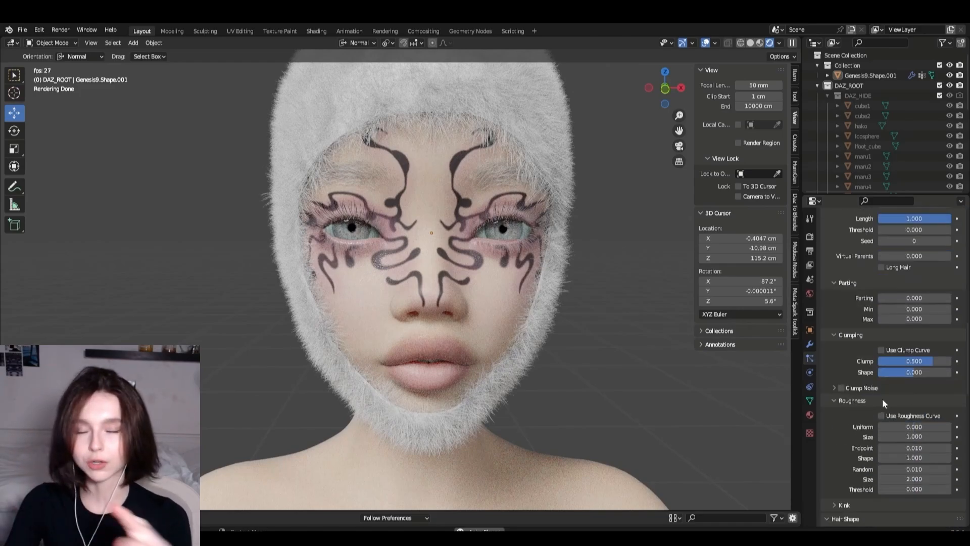
scroll(541, 378, down, 3)
- Select the scene camera, show its transform values and look through it
scroll(545, 329, down, 10)
middle_drag(544, 328, 505, 354)
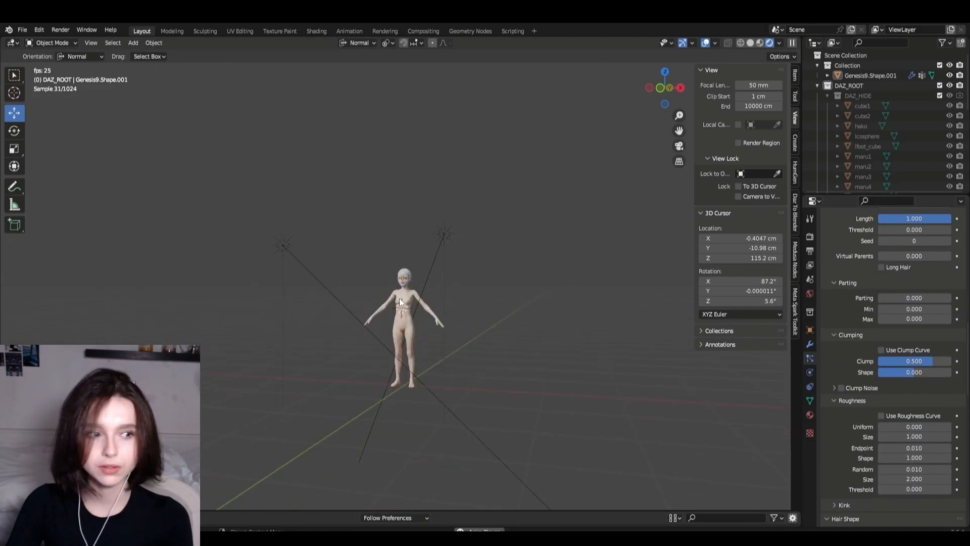
click(349, 283)
middle_drag(505, 283, 455, 273)
scroll(455, 273, up, 3)
click(795, 75)
key(KP_0)
- Frame the head by setting the camera's location to X 10.595 cm and Z 161.23 cm, and its rotation to X 86.6° and Z 11.8°
drag(733, 96, 715, 96)
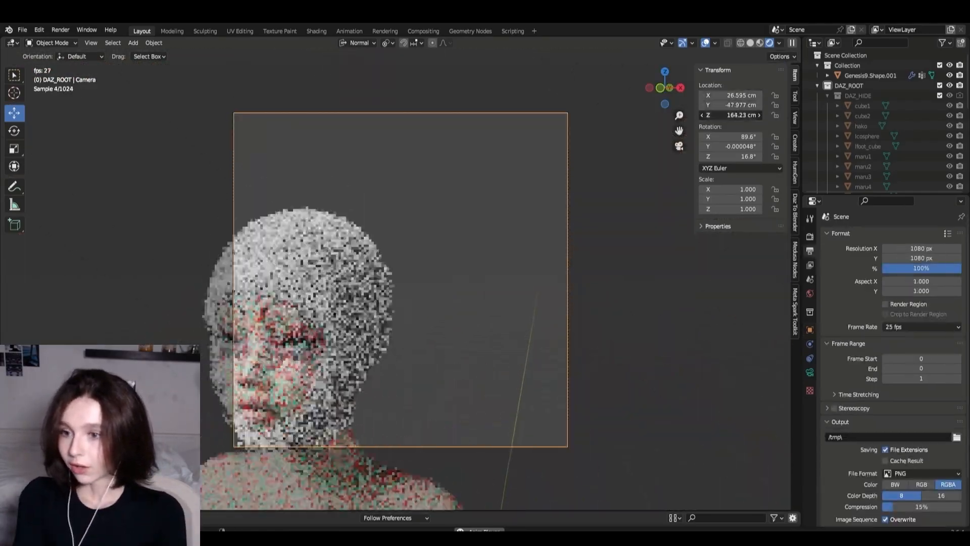
drag(743, 136, 758, 156)
click(702, 157)
click(702, 96)
click(702, 95)
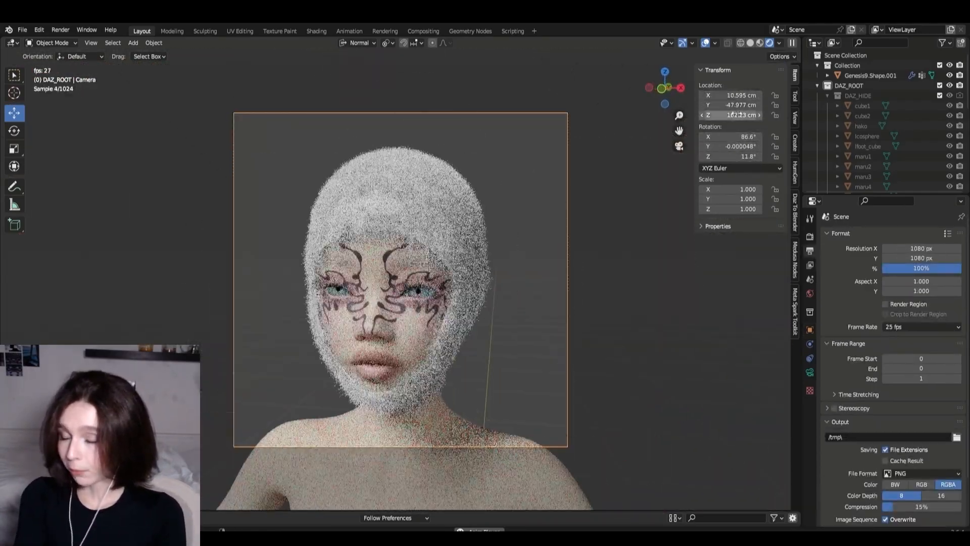
click(702, 115)
- Set the maximum render samples to 1000
click(810, 236)
double_click(922, 385)
key(Return)
- Save the file and render the image from the camera
click(22, 30)
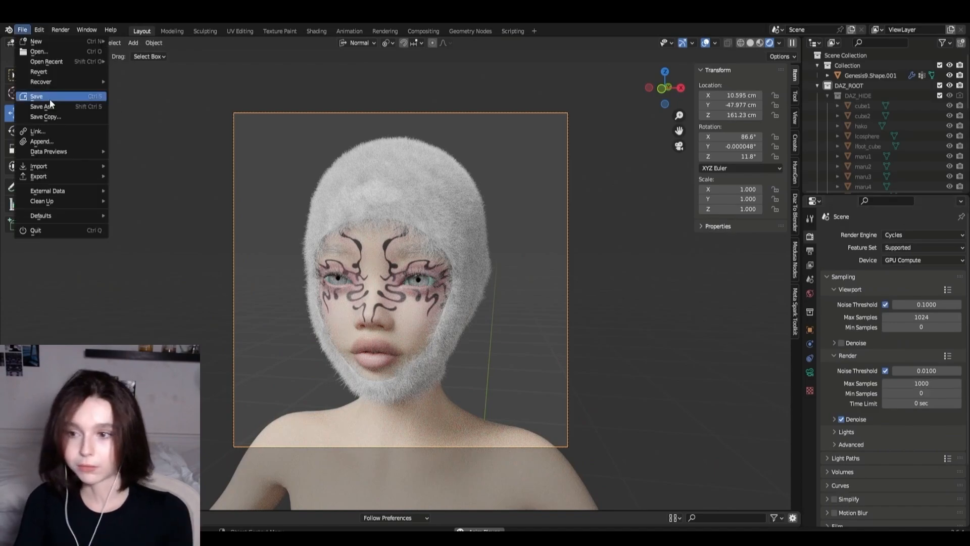
click(43, 96)
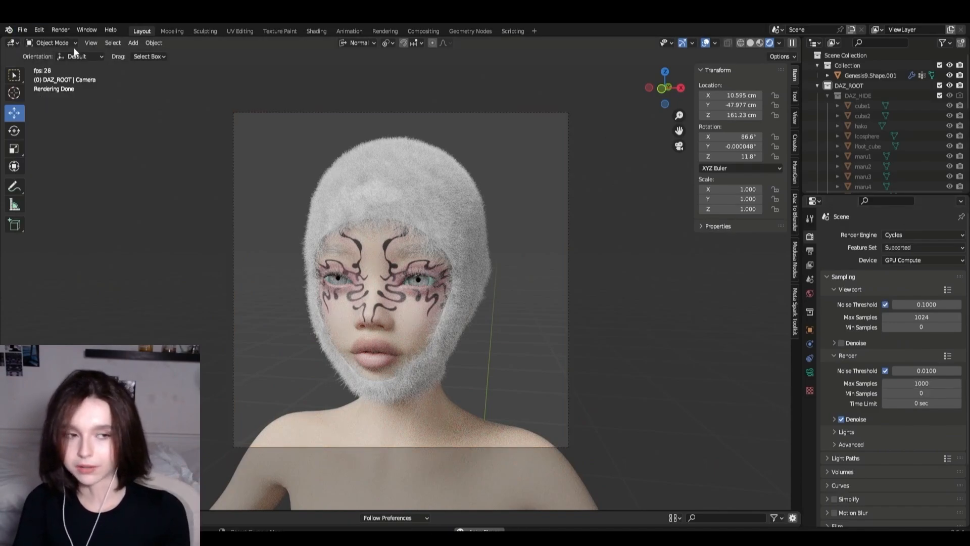
key(F12)
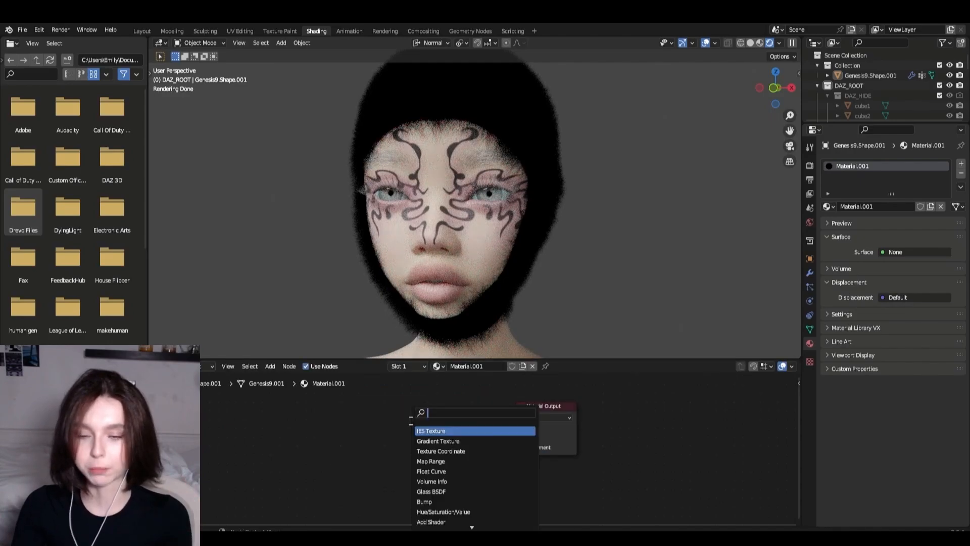
- Connect a Principled Hair BSDF to the hood's material output and colour it pink
drag(482, 417, 508, 429)
drag(508, 429, 515, 429)
click(450, 442)
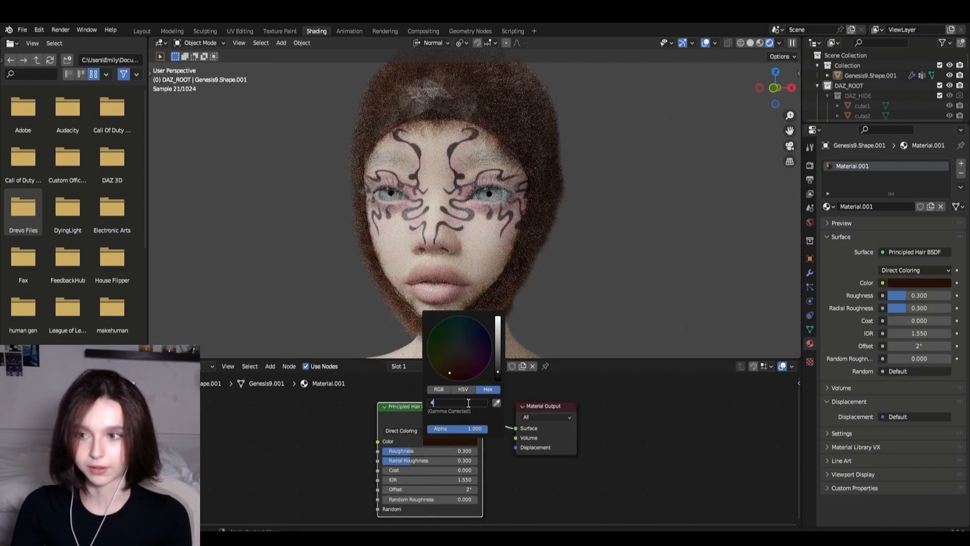
click(450, 441)
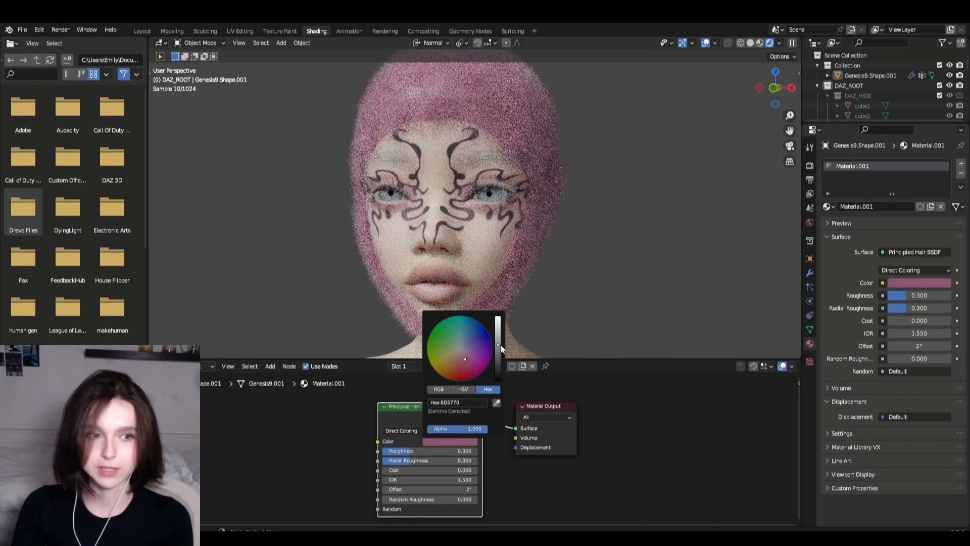
drag(501, 344, 496, 364)
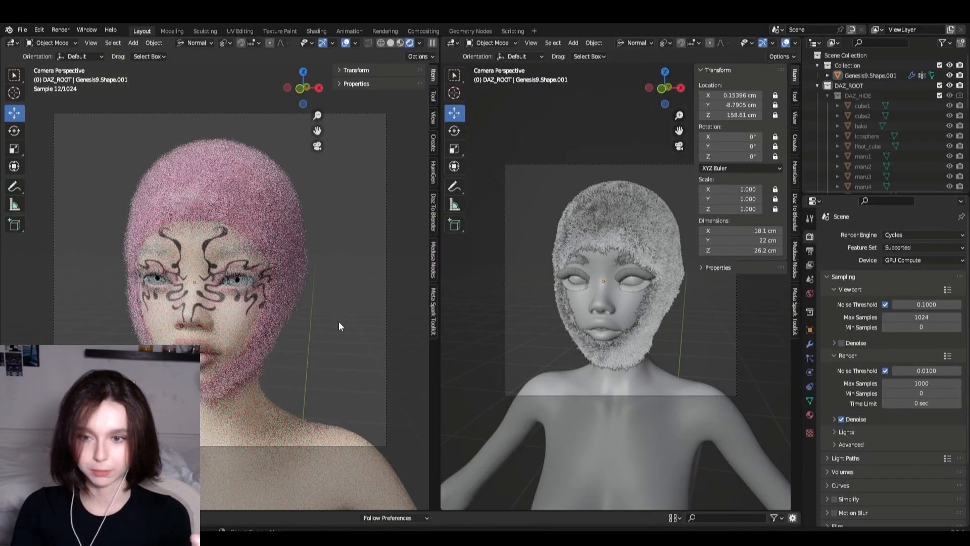
- Select the camera and make its passepartout fully opaque around the frame
scroll(662, 392, down, 3)
middle_drag(662, 391, 622, 324)
scroll(617, 314, down, 4)
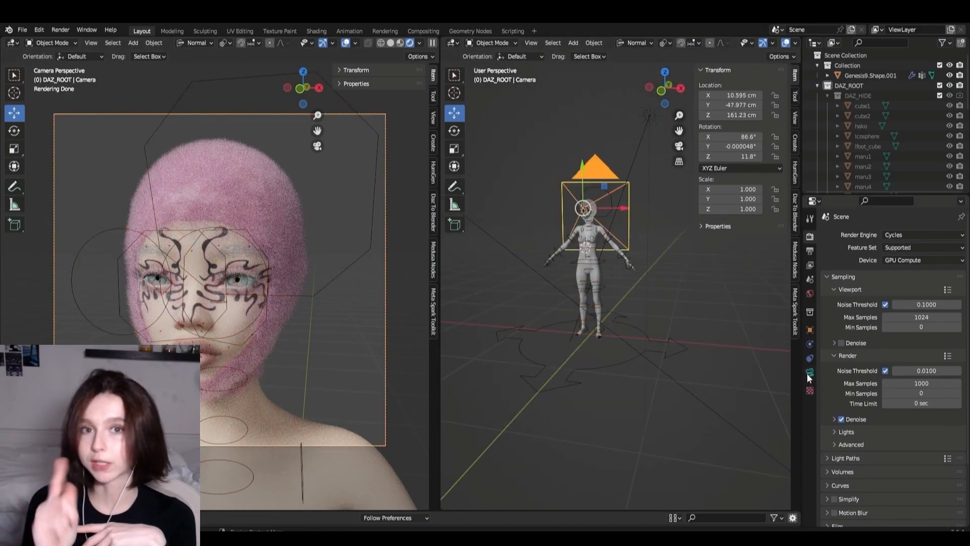
click(809, 374)
- Set the world background colour to black, hex 000000
click(559, 350)
scroll(577, 370, up, 3)
click(810, 293)
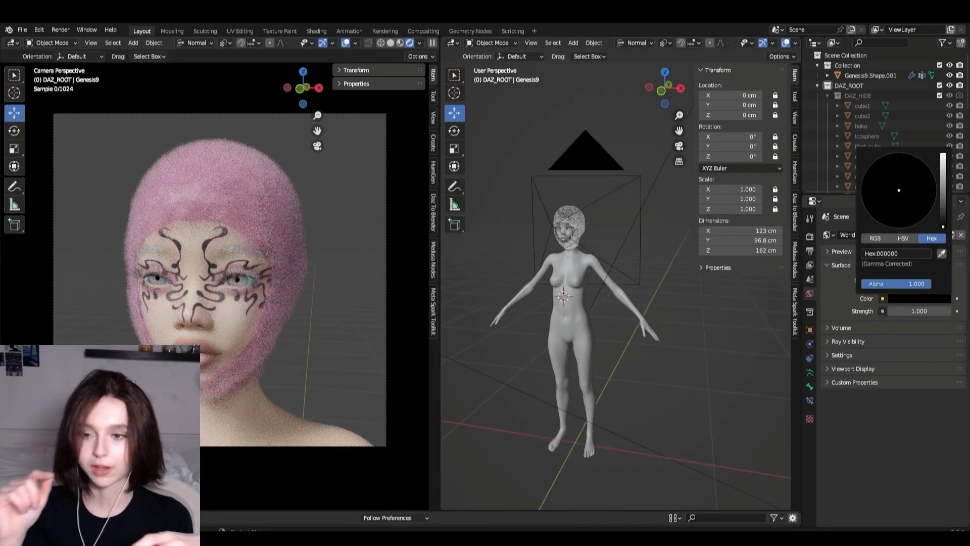
- Add a backdrop plane, rotate it 90° about X and move it behind the character to about Y 43 cm
key(shift+a)
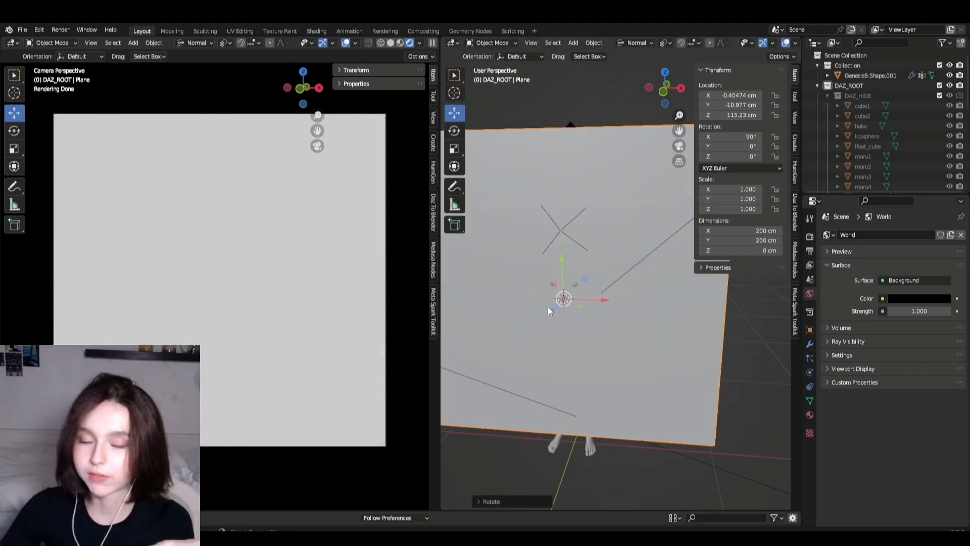
key(g)
key(z)
key(z)
click(602, 327)
- Create a new material on the backdrop plane and set its base colour to a very dark pink tone
click(810, 415)
click(891, 298)
click(919, 387)
click(915, 341)
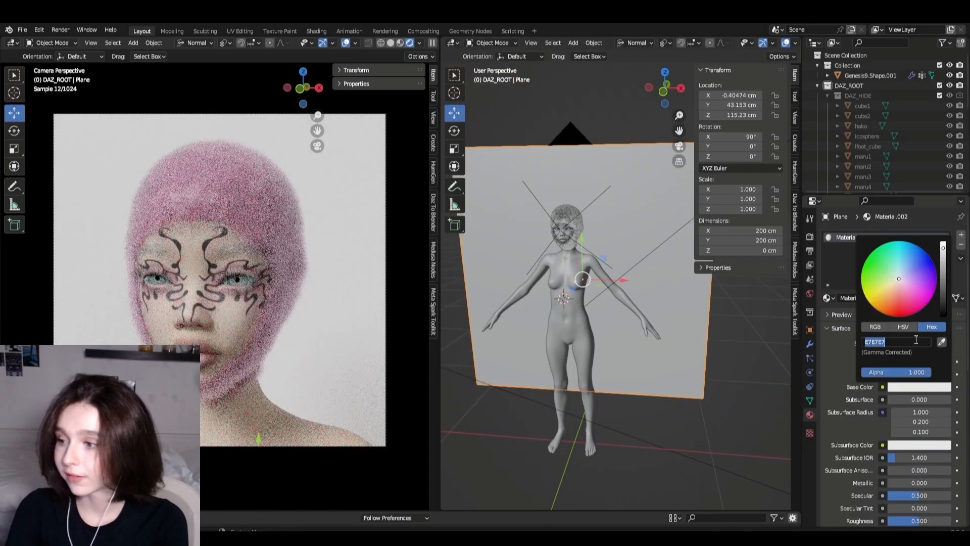
key(ctrl+v)
key(Return)
drag(943, 278, 944, 305)
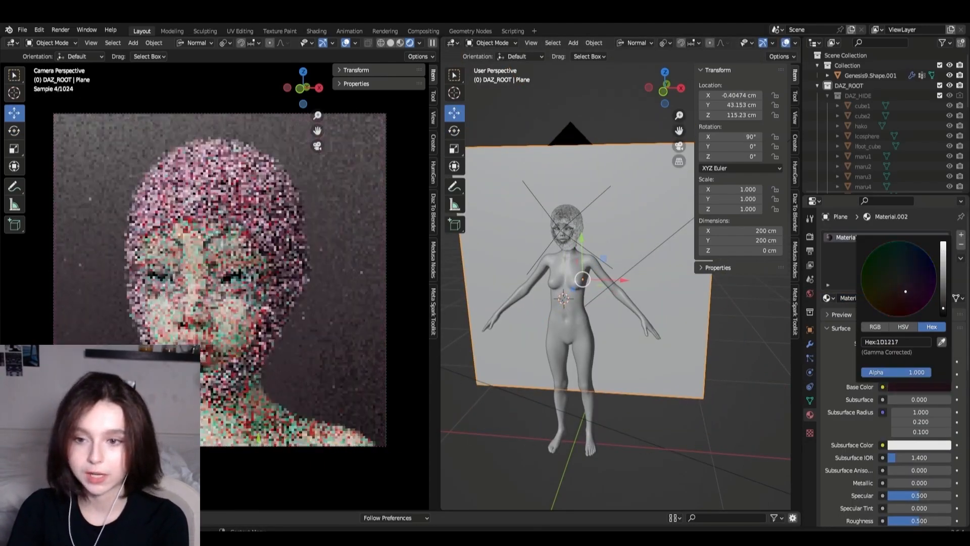
drag(944, 308, 899, 282)
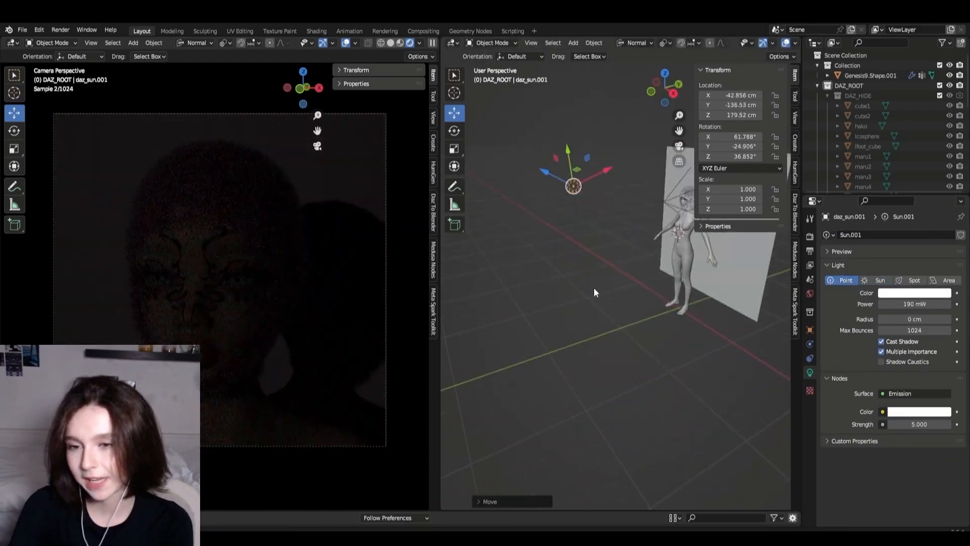
- Try repositioning the imported sun light in front of the character and raising its power
middle_drag(593, 287, 597, 329)
drag(548, 237, 575, 281)
mouse_move(574, 303)
middle_down()
mouse_move(600, 291)
mouse_move(561, 293)
middle_up()
drag(915, 304, 935, 304)
middle_drag(587, 384, 639, 388)
- Try repositioning the other imported light around the character
click(639, 387)
click(586, 275)
drag(626, 256, 576, 252)
middle_drag(576, 253, 610, 221)
drag(582, 223, 624, 248)
middle_drag(567, 248, 652, 253)
drag(618, 215, 660, 227)
- Delete the two imported lights from the scene
middle_drag(660, 303, 595, 300)
key(Delete)
click(635, 244)
key(Delete)
- Add a point light and move it in front of the character's head, to about X 28, Y -67, Z 165 cm
key(shift+a)
mouse_move(526, 441)
click(607, 440)
drag(593, 275, 597, 217)
middle_drag(597, 283, 652, 291)
drag(650, 235, 649, 224)
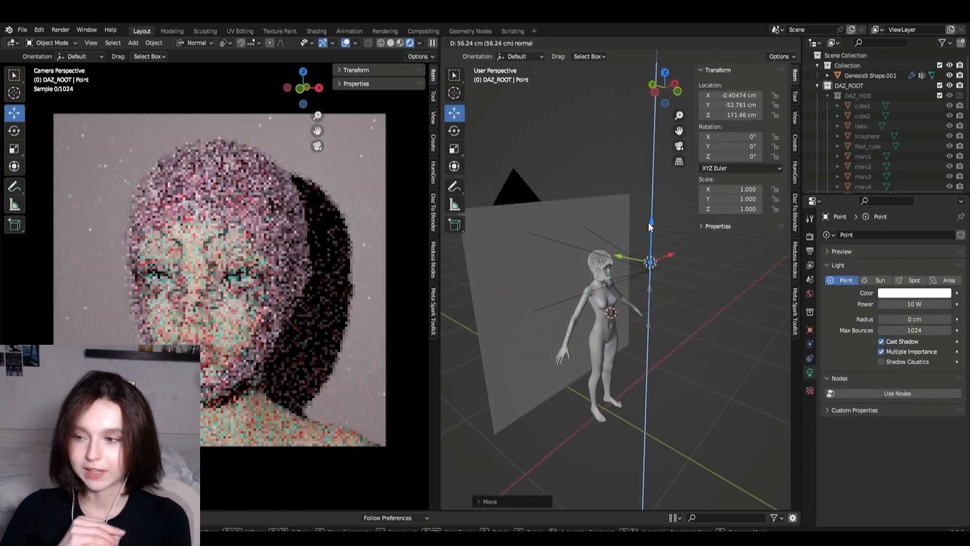
middle_drag(649, 283, 566, 283)
drag(617, 213, 616, 234)
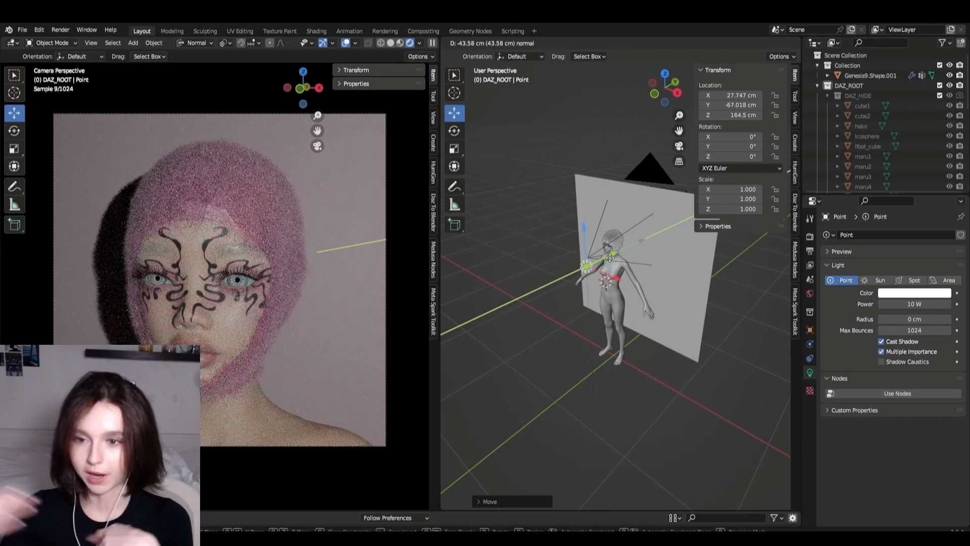
drag(610, 258, 613, 256)
- Rotate the sun light to aim at the character and set its strength to 3
drag(493, 152, 473, 125)
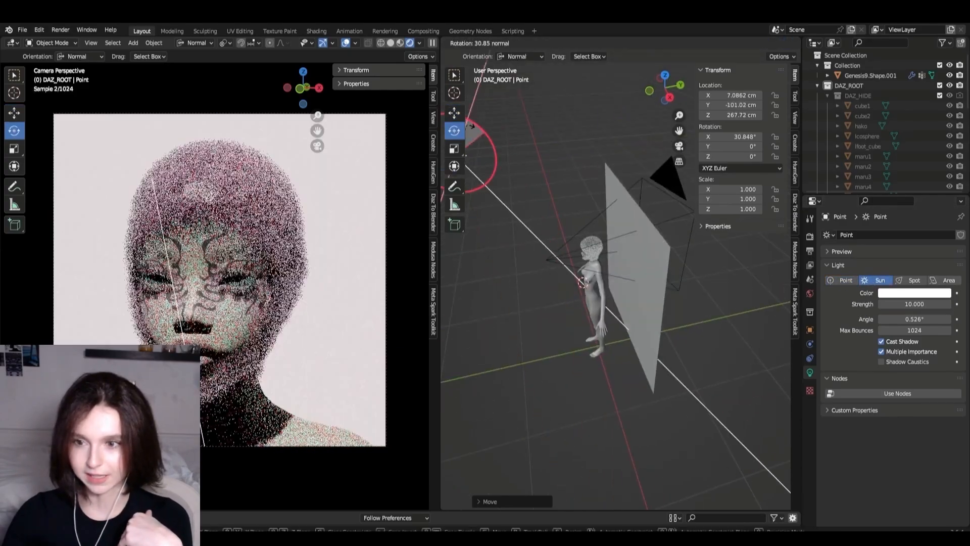
text(3)
key(Return)
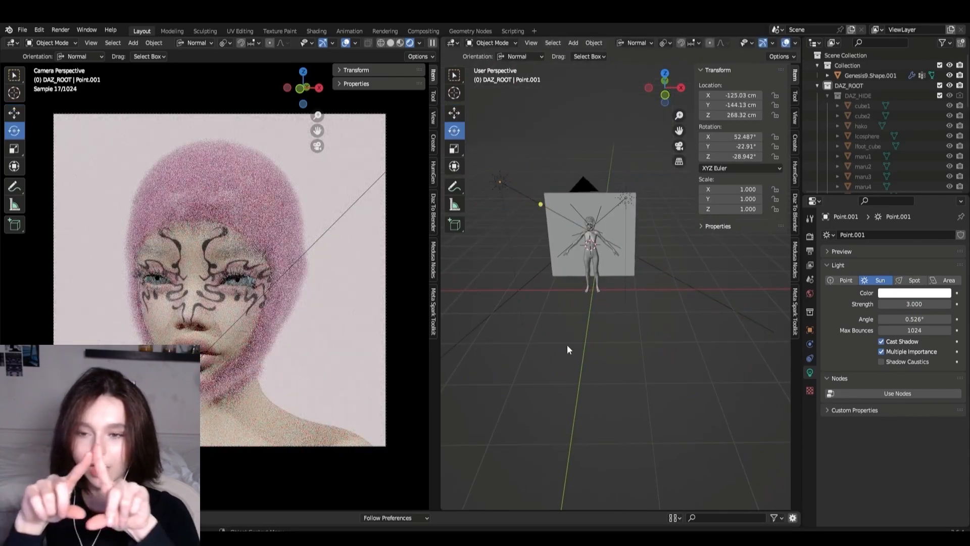
- Darken the backdrop plane's base colour to nearly black
click(626, 198)
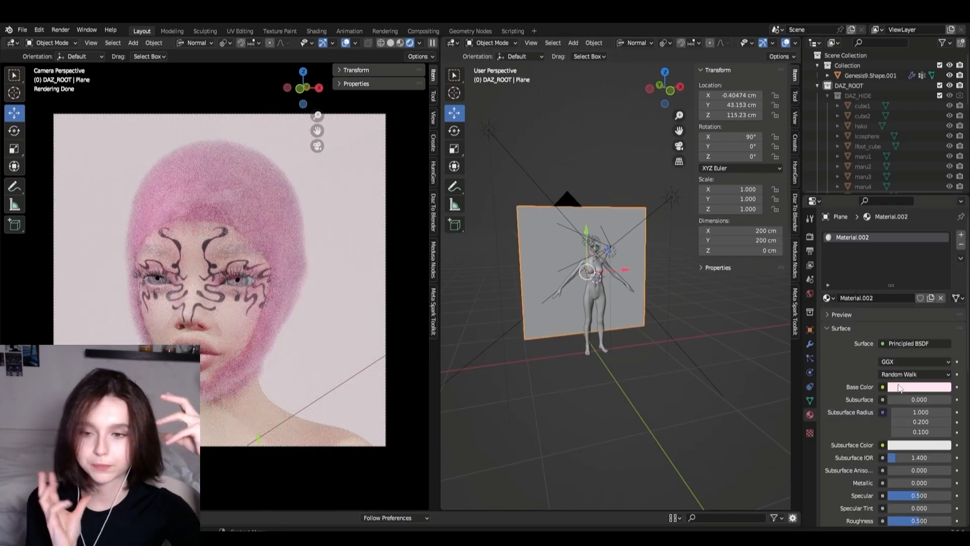
click(920, 387)
drag(939, 237, 939, 301)
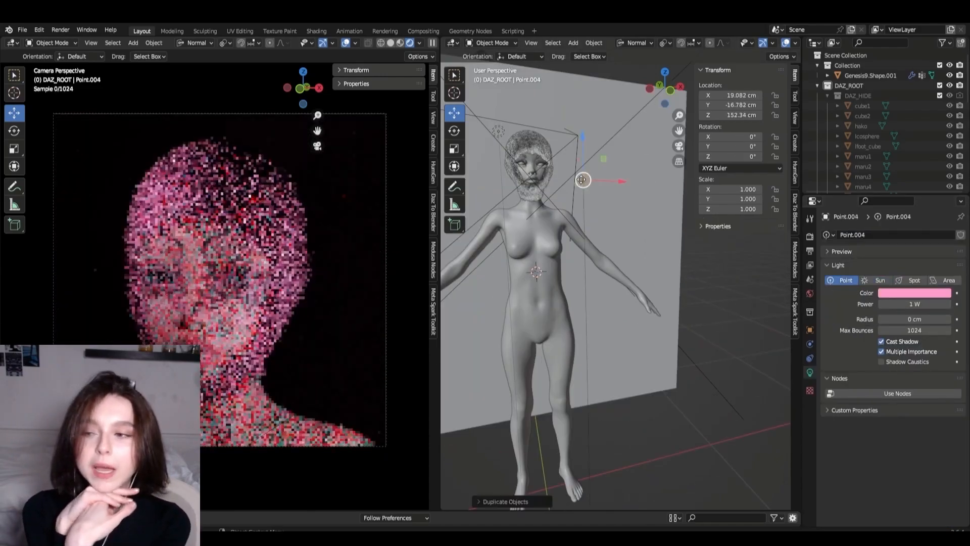
- Move the duplicated pink point light in front of the face to about Y -26, Z 161 cm and lighten its colour to very pale pink
key(g)
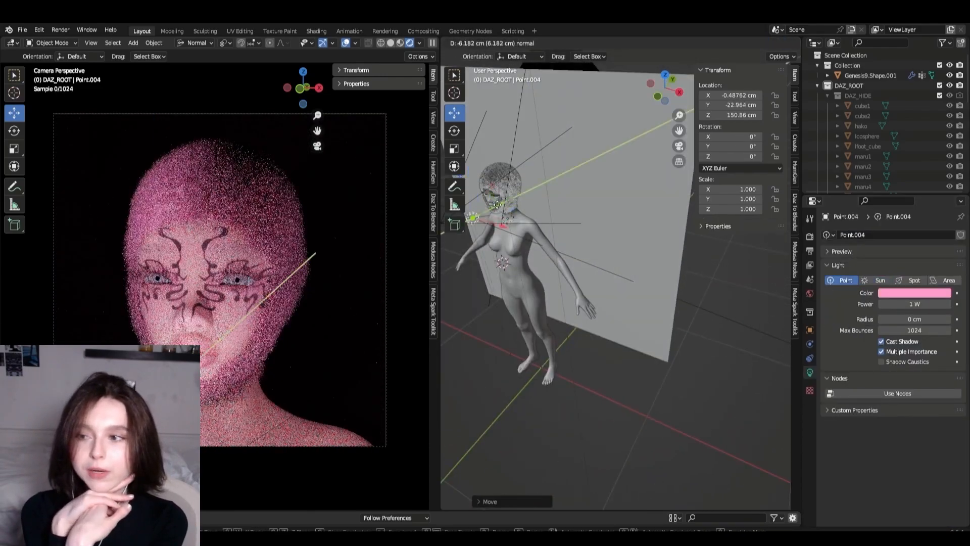
drag(536, 198, 536, 189)
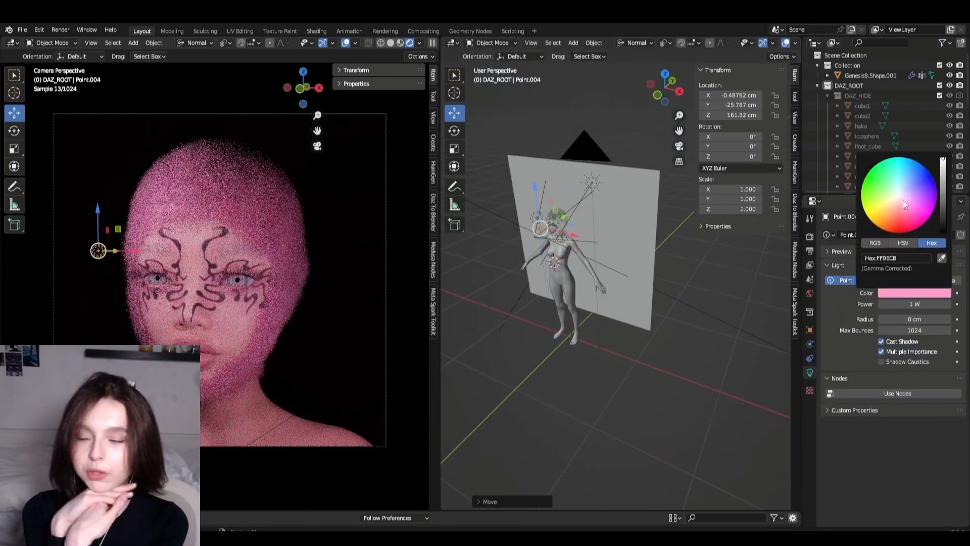
drag(903, 199, 914, 190)
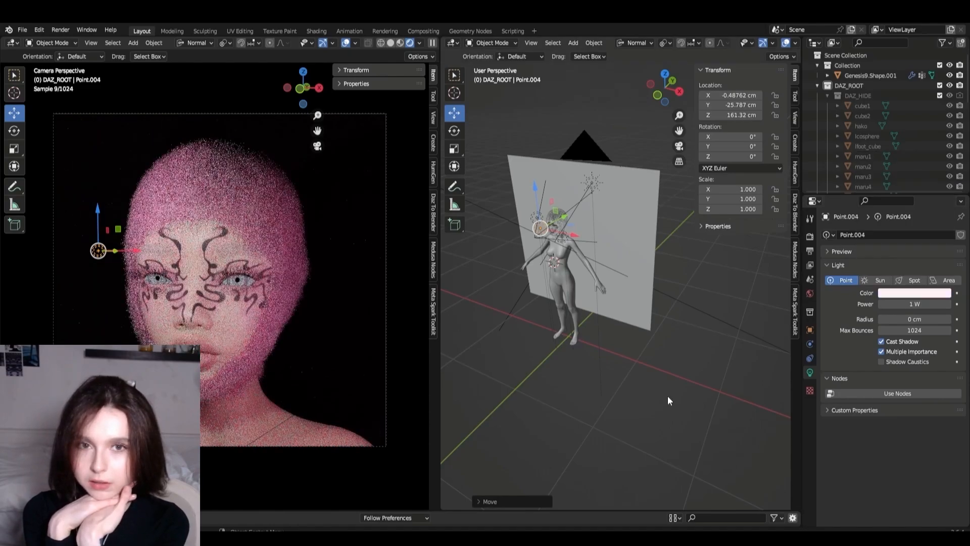
drag(569, 183, 570, 175)
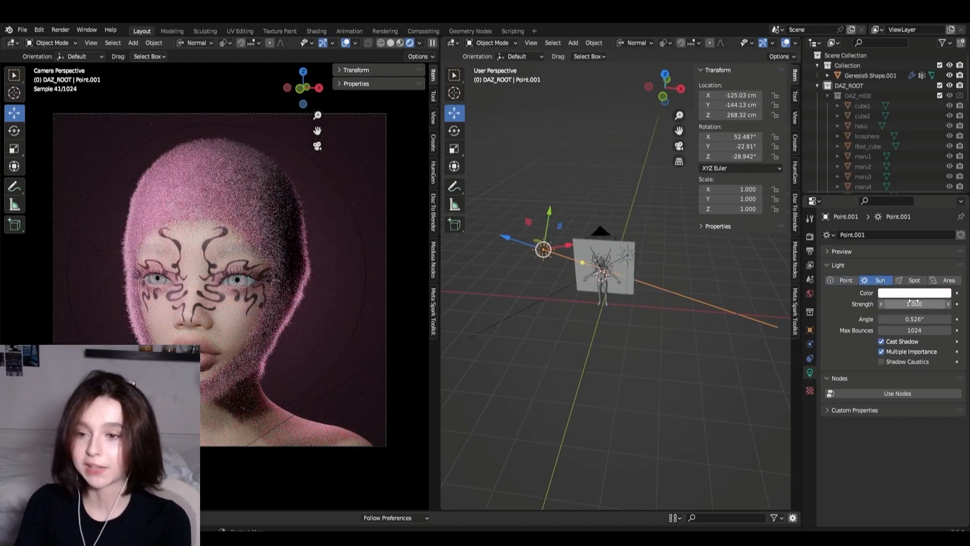
key(Return)
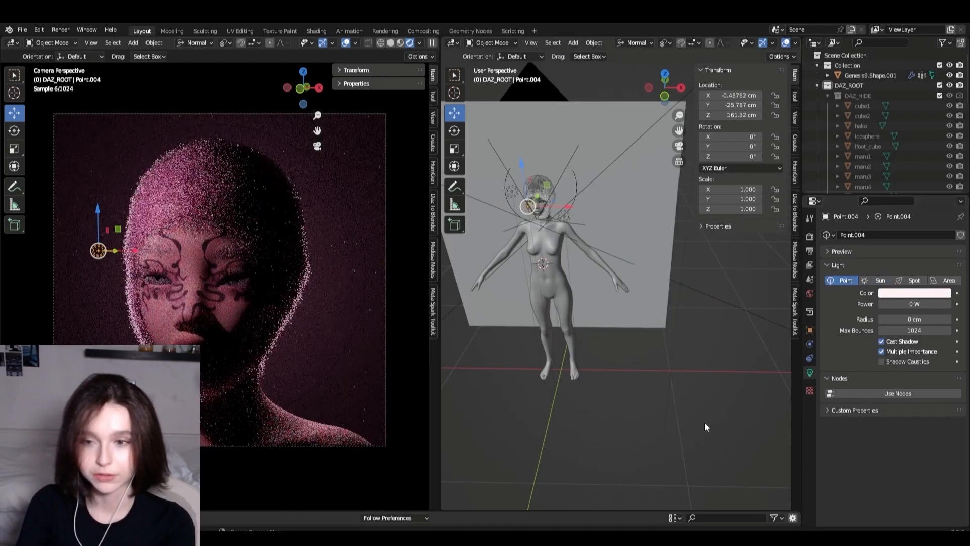
- Try adding an area light in front of the character and rotating it
key(shift+a)
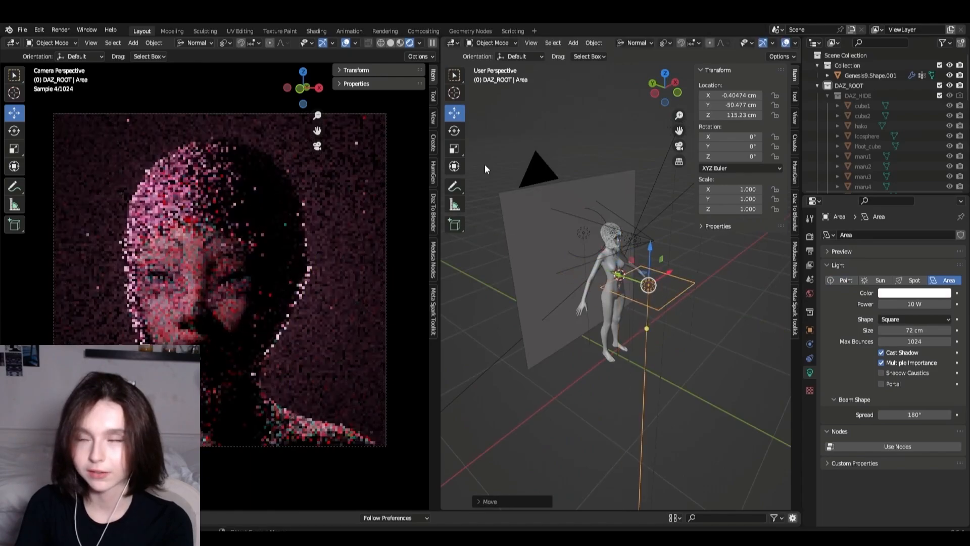
key(r)
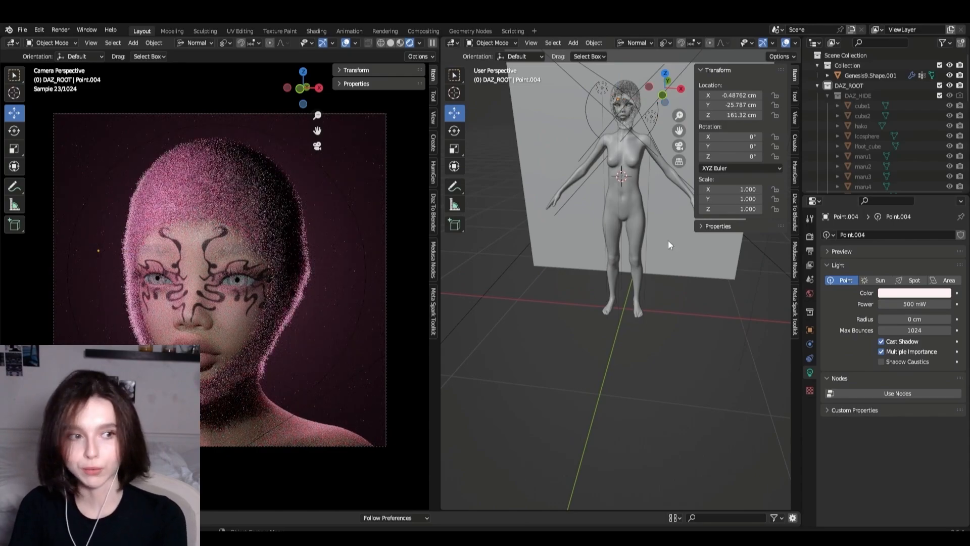
middle_drag(583, 371, 594, 369)
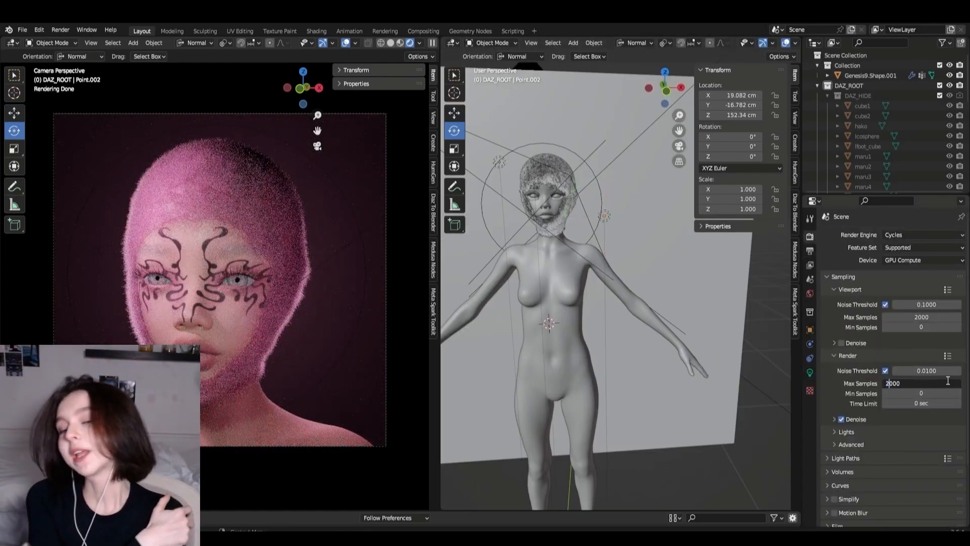
- Set the power of the large pink point light behind the head to 10 W
click(810, 374)
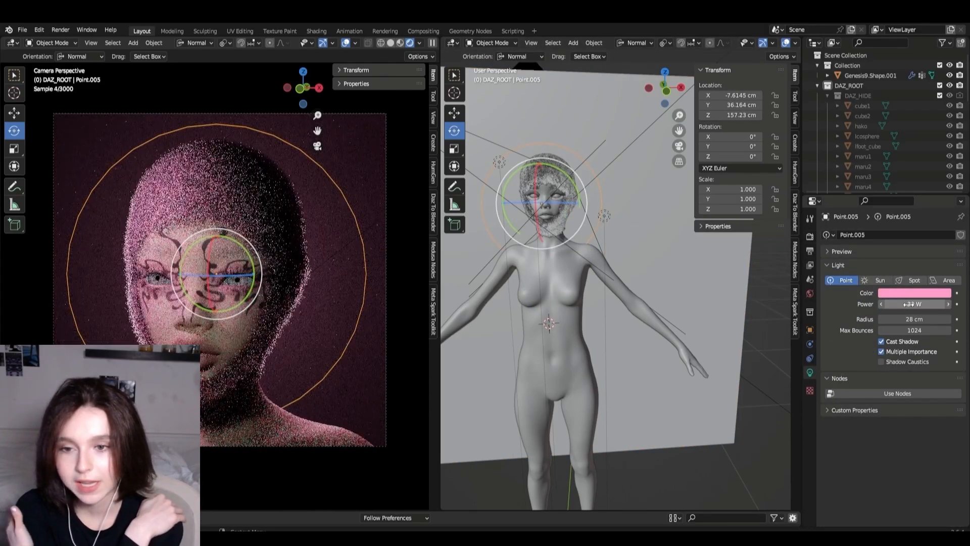
text(10)
key(Return)
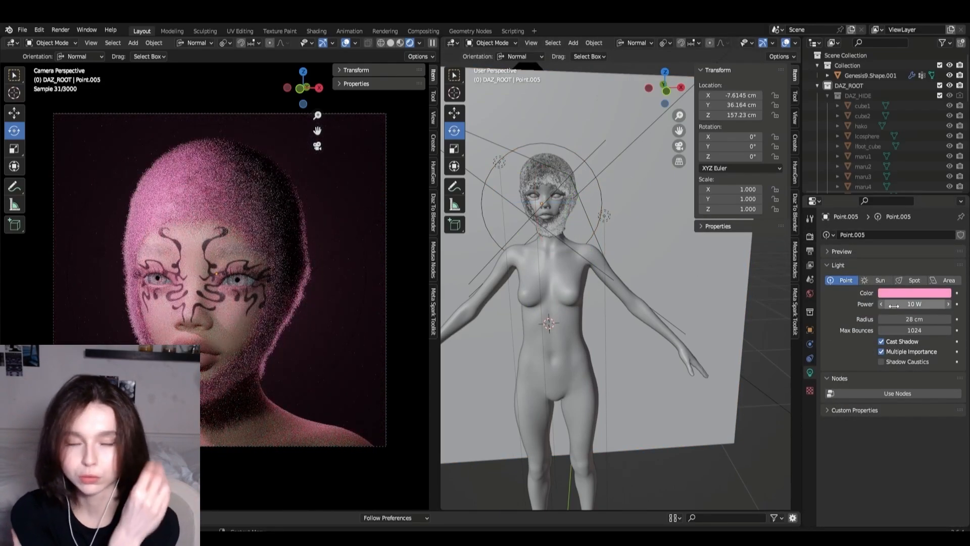
click(931, 298)
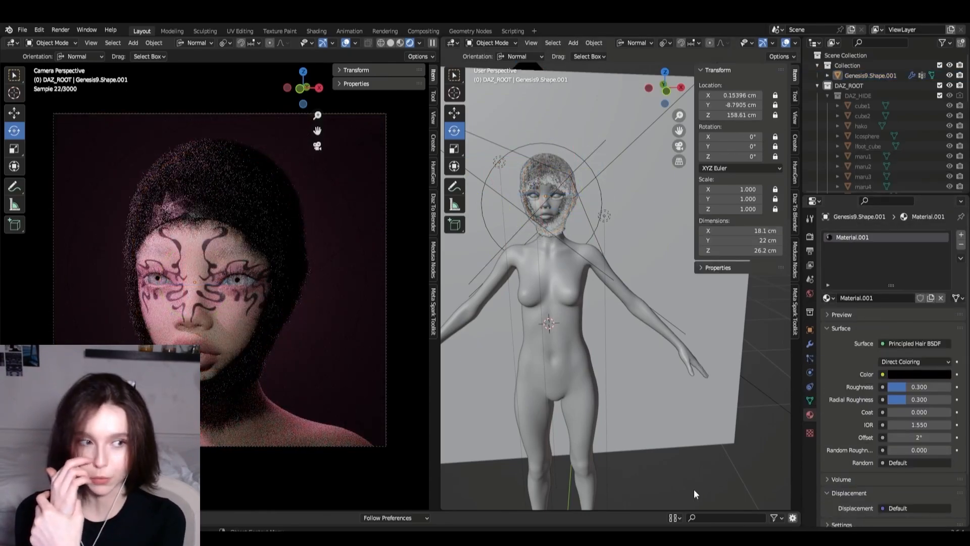
- Colour the hood's hair material pink again and centre the cube over the character's torso along X
click(920, 374)
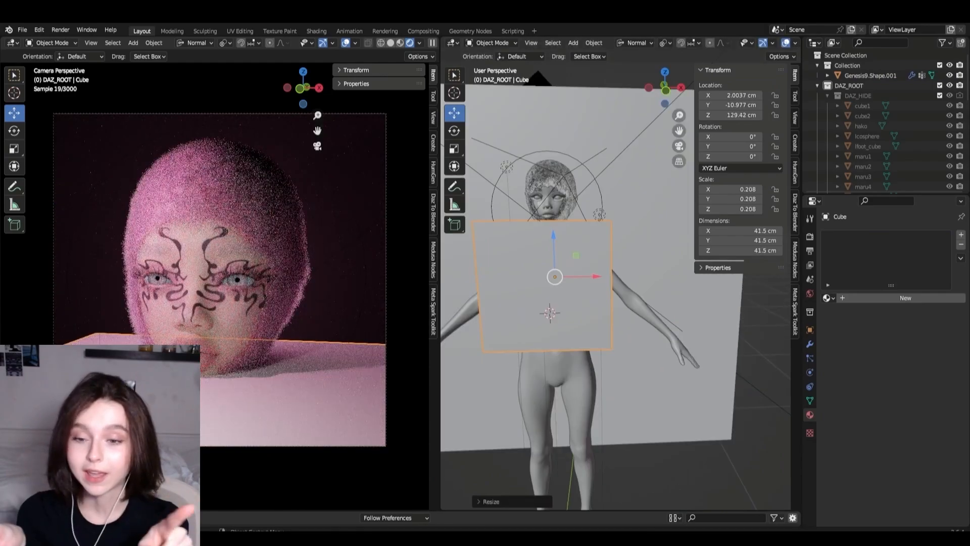
drag(604, 278, 560, 276)
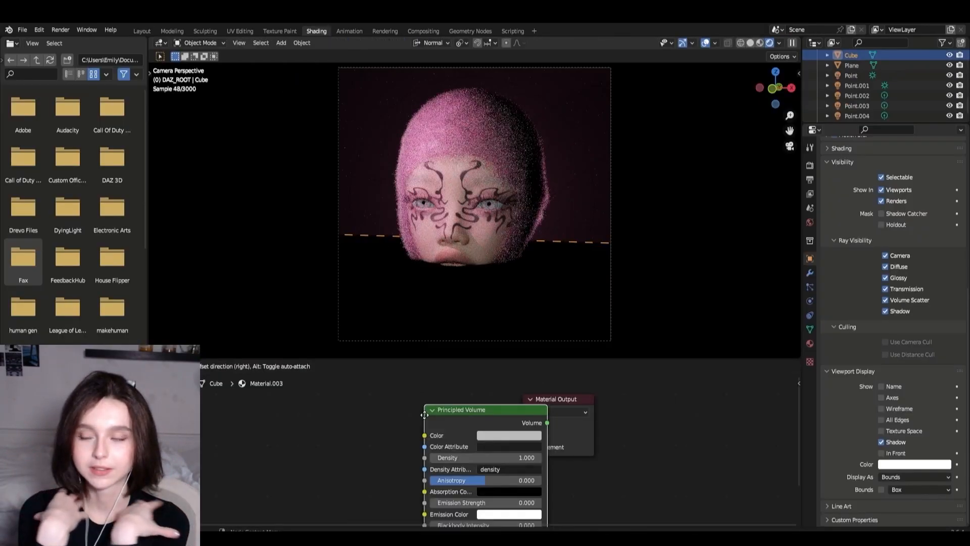
- Connect a Principled Volume to the cube material's volume output, with density 0.2 and anisotropy about 0.61
click(382, 394)
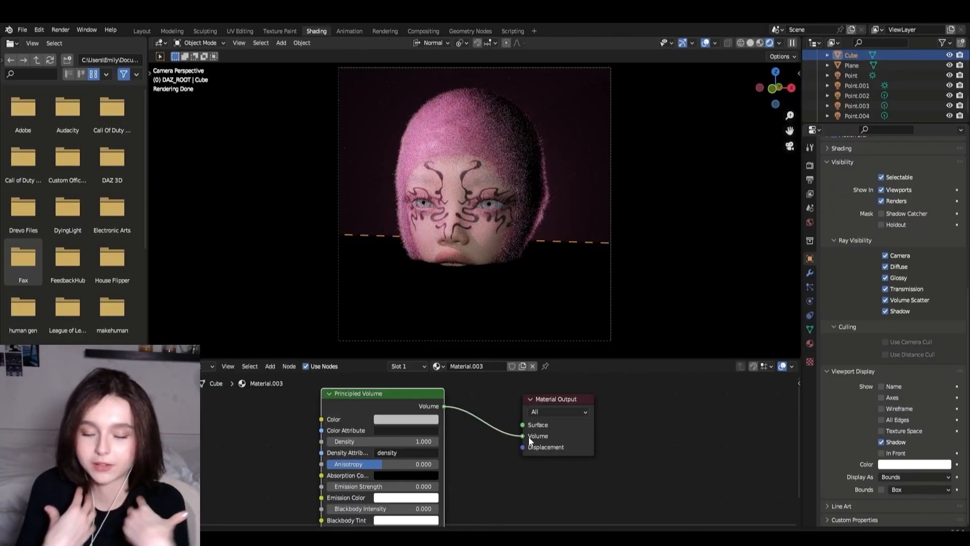
double_click(383, 442)
text(0.1)
key(Return)
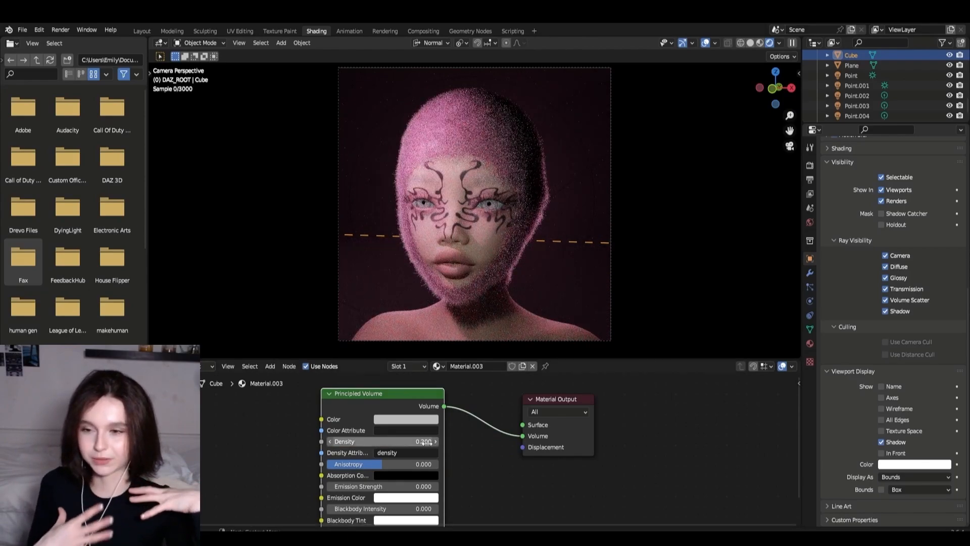
drag(382, 464, 417, 464)
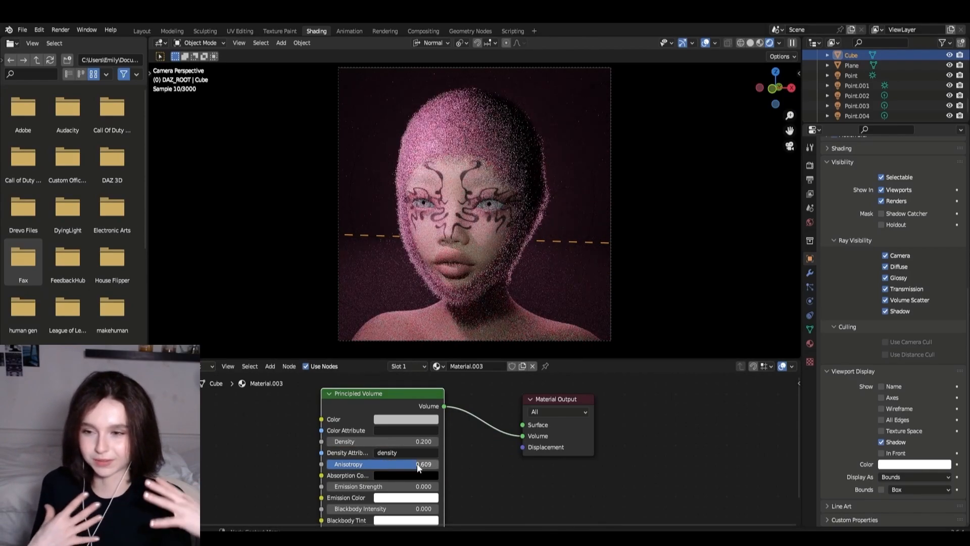
- Set the cube volume's colour to dark pink, hex 4A1A2A, and its density to 2.7
click(505, 487)
click(412, 418)
click(409, 373)
text(4A1A2A)
key(Return)
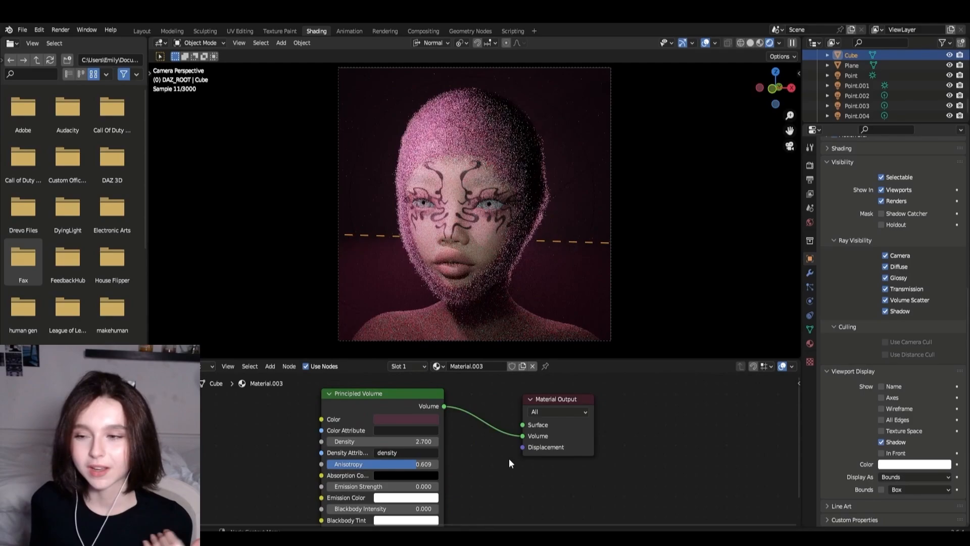
- Preview the fog with the backdrop plane selected, reselect the cube and raise its volume's anisotropy to 0.9
click(854, 66)
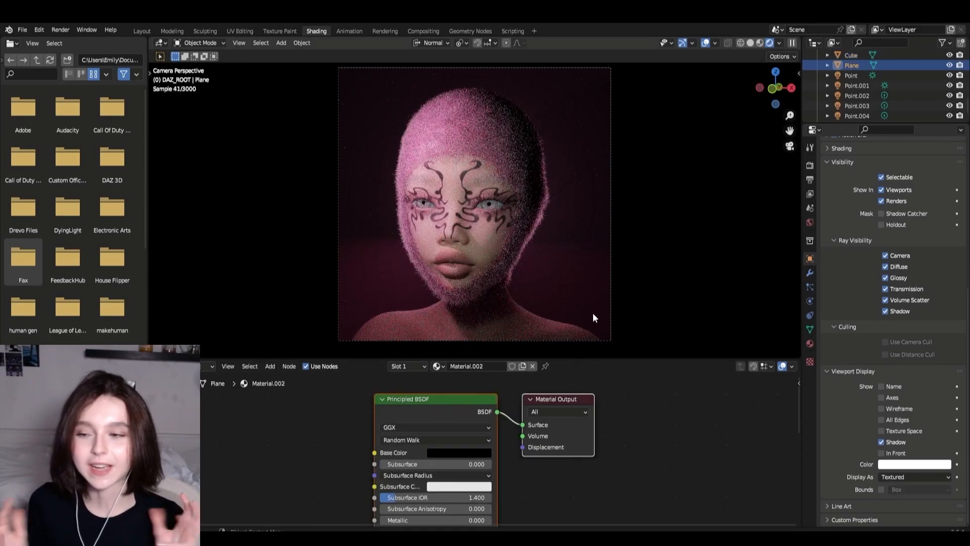
click(854, 56)
scroll(483, 455, up, 1)
click(853, 65)
scroll(877, 217, up, 12)
click(852, 55)
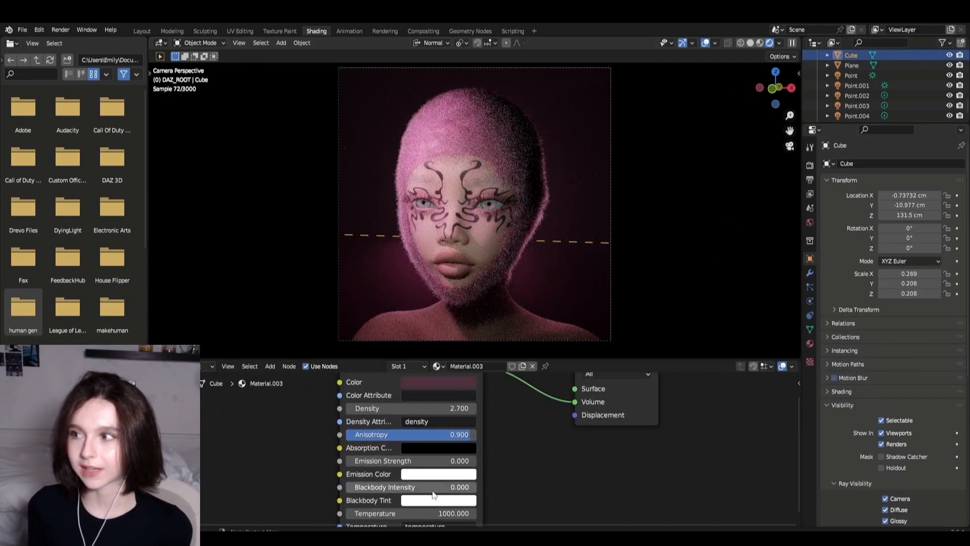
- Adjust the volume cube's height slightly along Z
key(g)
key(z)
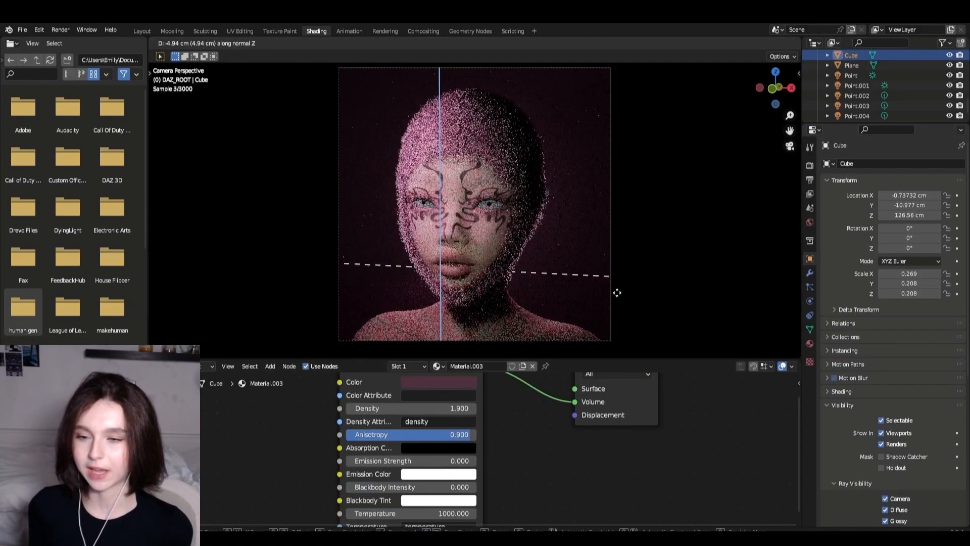
click(622, 242)
click(644, 321)
click(378, 274)
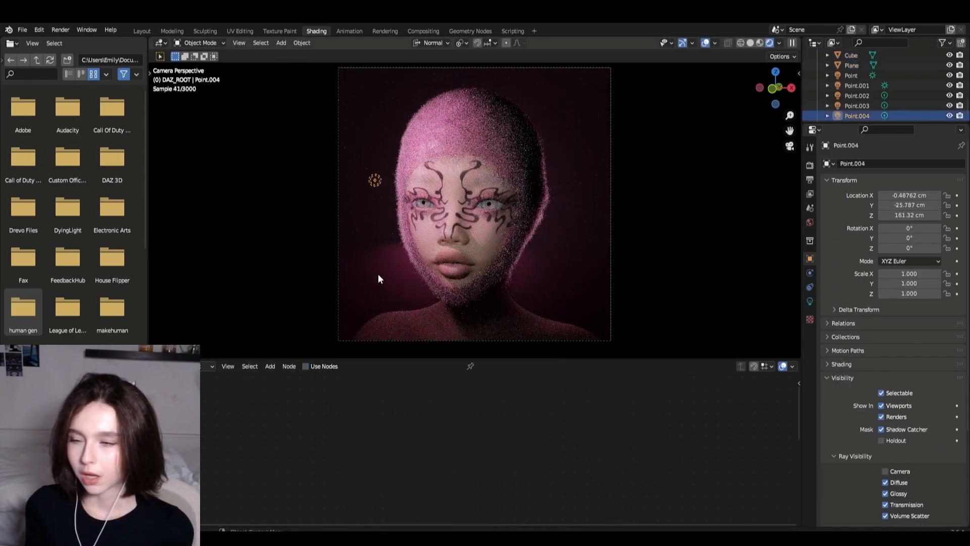
- Darken the colour of the cube's Principled Volume
click(438, 382)
drag(503, 211, 503, 298)
click(528, 292)
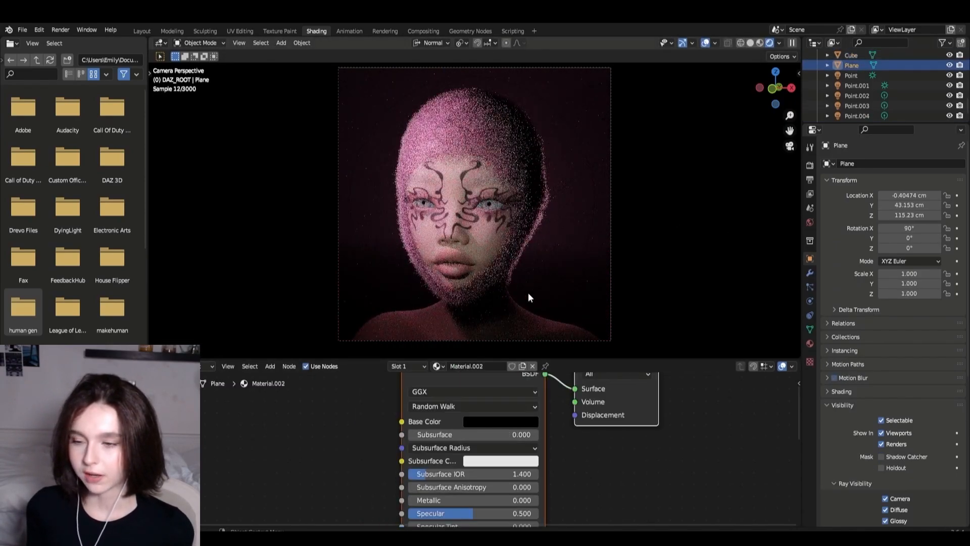
click(529, 293)
- Fine-tune the cube volume's density and lower its anisotropy to about 0.62
drag(438, 409, 451, 434)
click(571, 278)
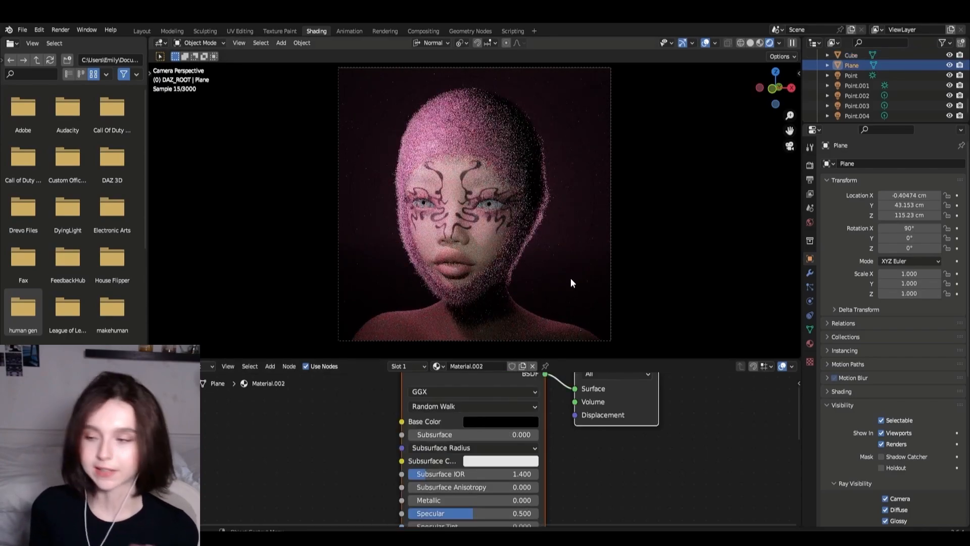
click(571, 278)
middle_drag(584, 500, 577, 465)
scroll(578, 465, down, 2)
scroll(487, 445, up, 1)
drag(429, 449, 425, 425)
scroll(464, 448, up, 1)
- Shift the volume cube along Z around the shoulders and readjust its volume density
key(g)
key(z)
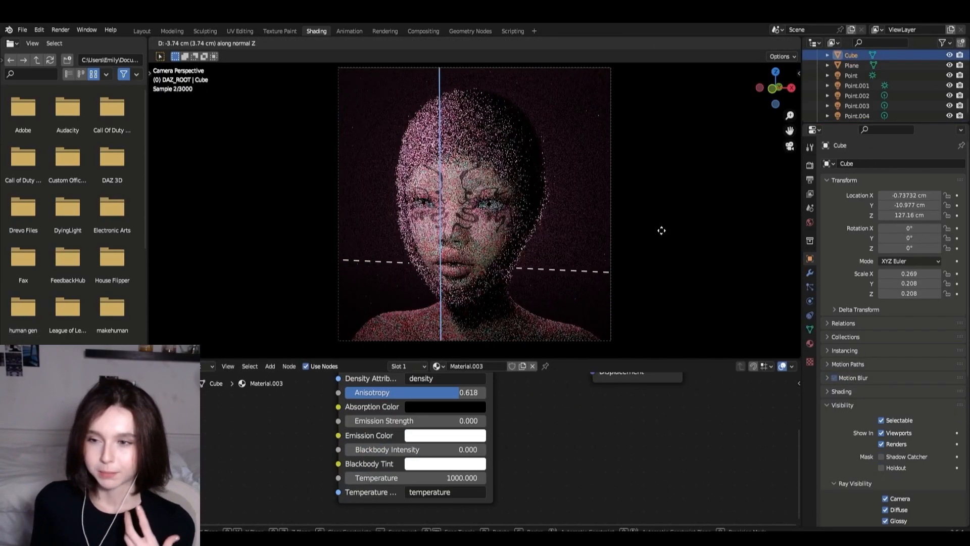
click(661, 229)
middle_drag(544, 390, 557, 460)
scroll(557, 461, up, 1)
mouse_move(429, 447)
mouse_down()
mouse_move(455, 447)
mouse_move(444, 447)
mouse_up()
click(665, 221)
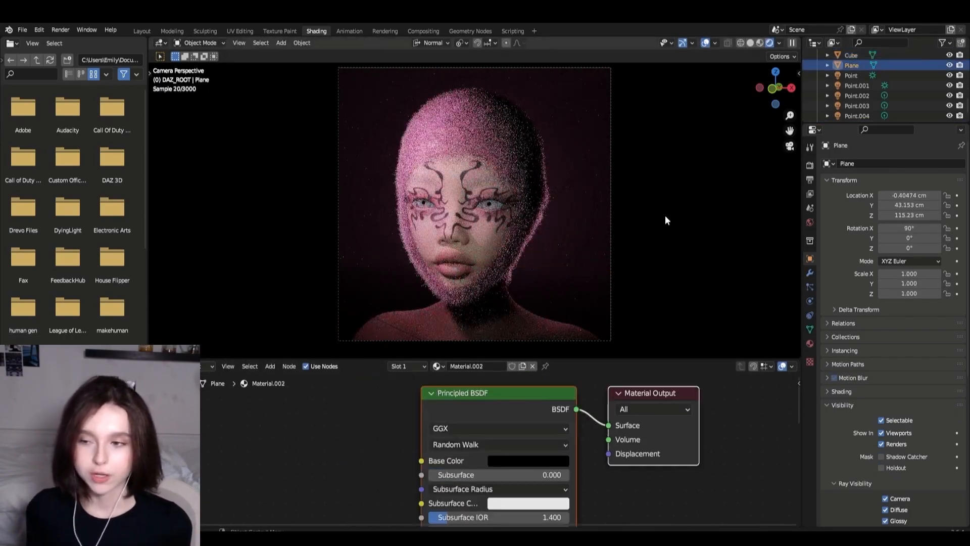
- Set the balaclava particle system's hair number to 20000
click(495, 146)
click(811, 287)
click(917, 263)
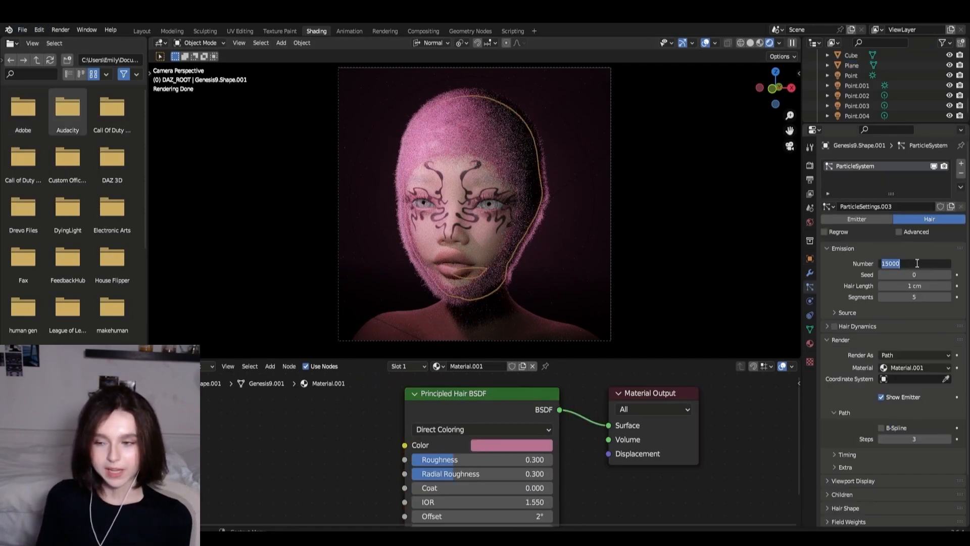
click(296, 107)
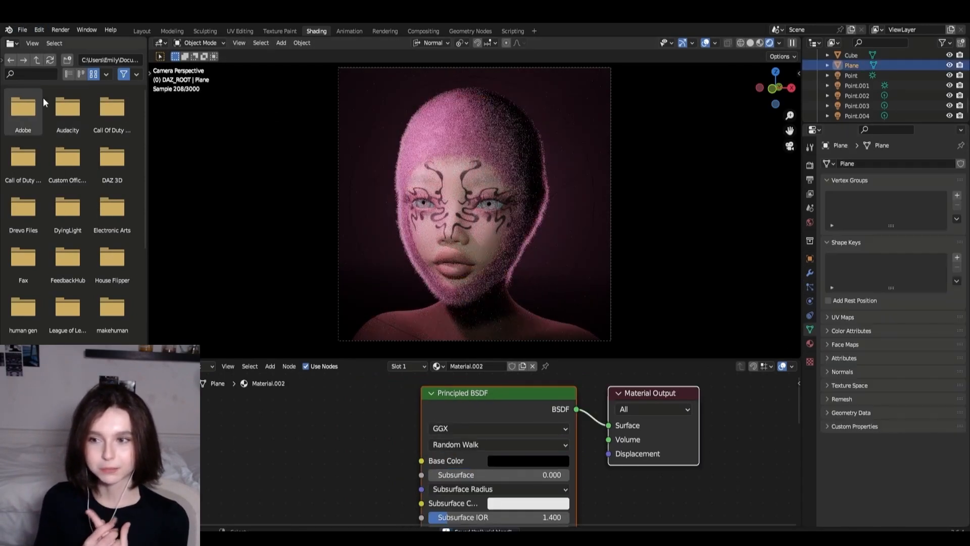
click(493, 174)
click(492, 180)
scroll(582, 447, down, 2)
middle_drag(531, 521, 550, 456)
click(655, 260)
- Darken the diffuse colour of the eyelashes' material to black
click(505, 200)
scroll(600, 456, down, 4)
click(810, 344)
click(672, 241)
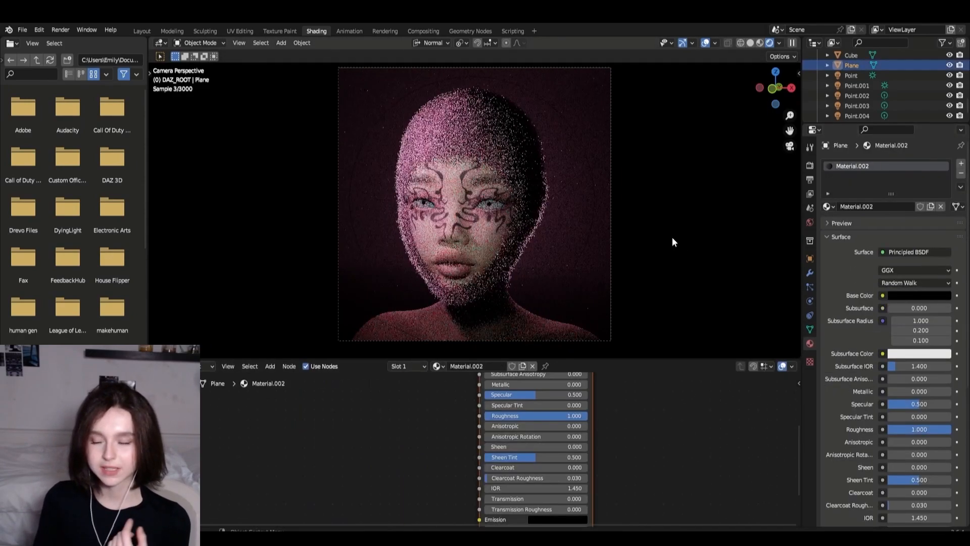
click(672, 242)
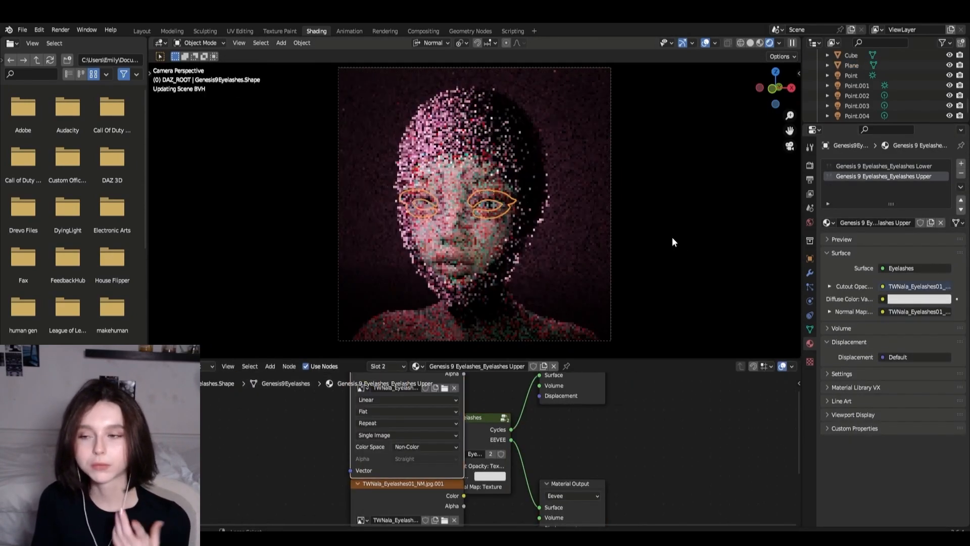
click(672, 241)
click(497, 200)
click(489, 475)
drag(557, 348, 557, 411)
scroll(862, 88, down, 2)
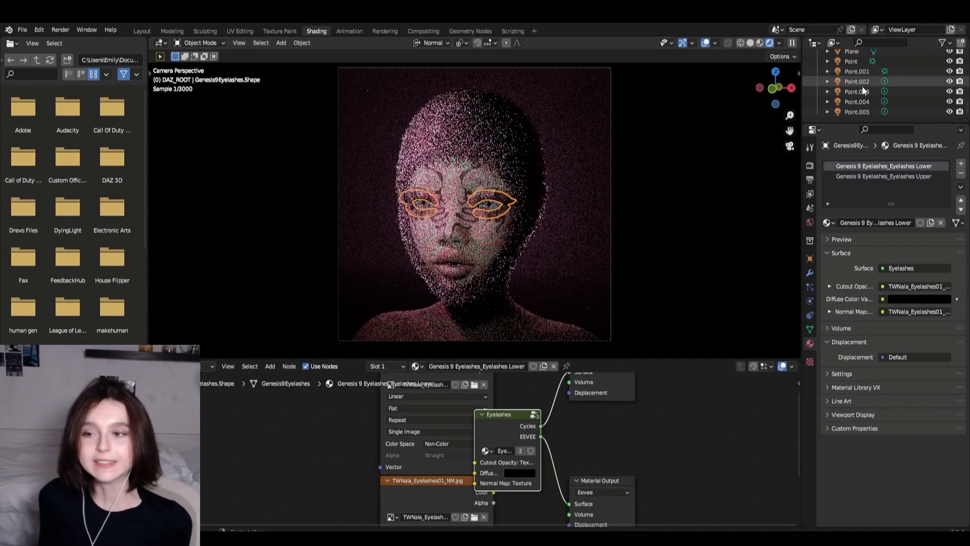
- Tint the large point light behind the head (Point.005) purple and lower the brightness of its colour
scroll(862, 88, up, 10)
click(690, 217)
click(484, 182)
click(651, 255)
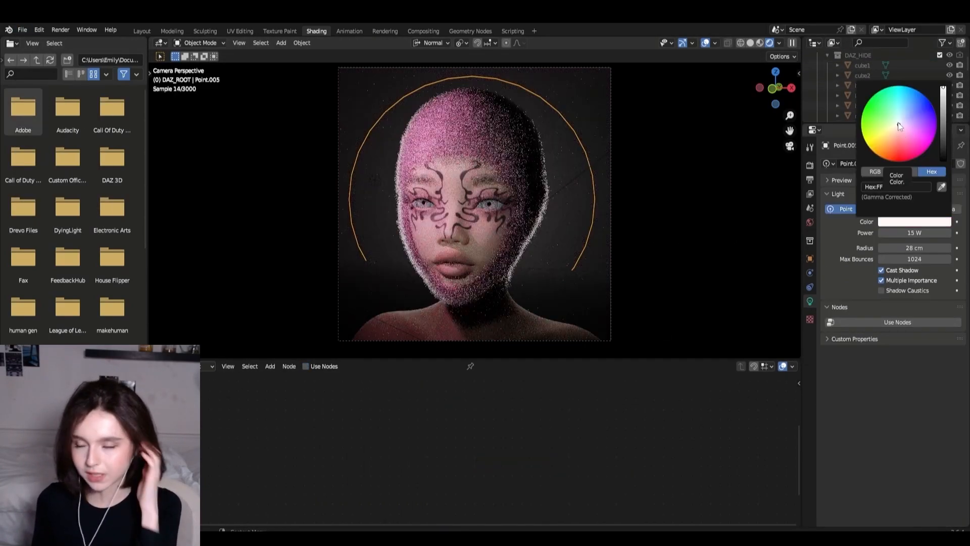
drag(899, 125, 914, 127)
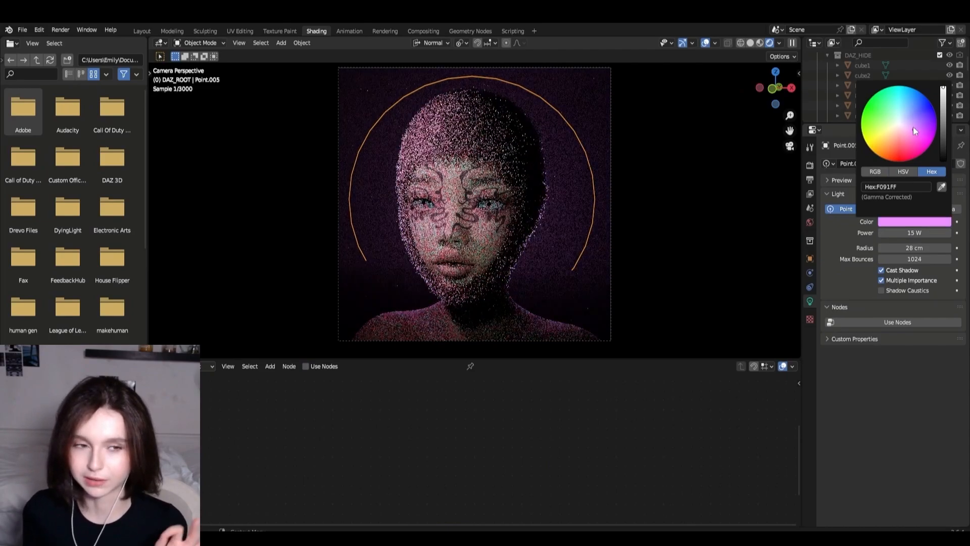
drag(943, 92, 946, 109)
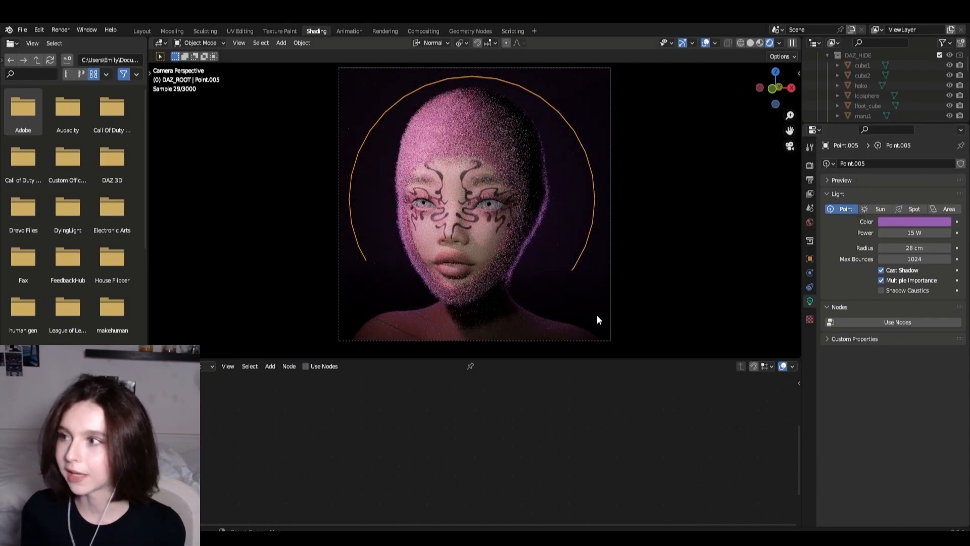
- Shift the purple of the Point.005 light slightly towards pink
click(890, 221)
click(911, 139)
drag(911, 138, 912, 134)
click(608, 159)
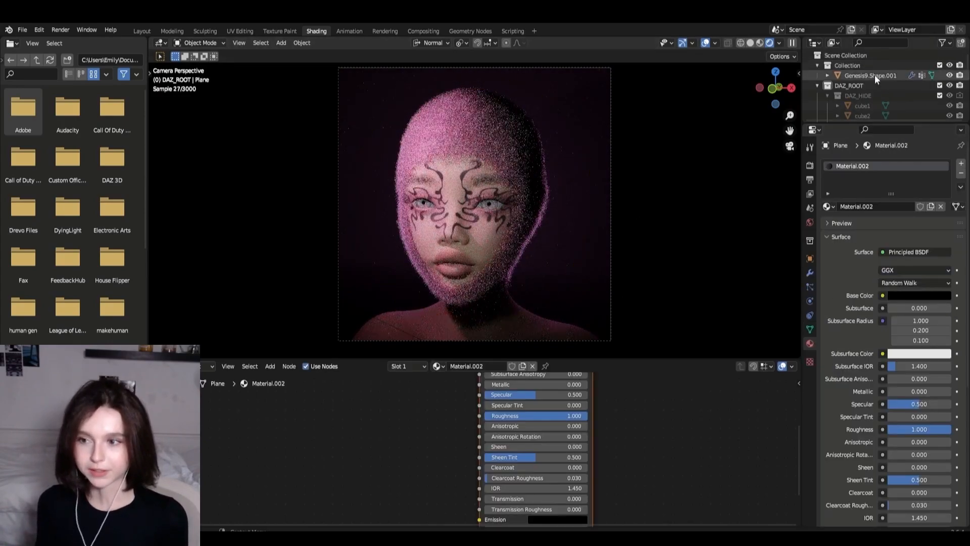
- Adjust the colour of the cube's Principled Volume
click(865, 64)
scroll(859, 75, down, 5)
click(851, 75)
middle_drag(567, 455, 570, 525)
click(499, 439)
click(527, 343)
click(853, 85)
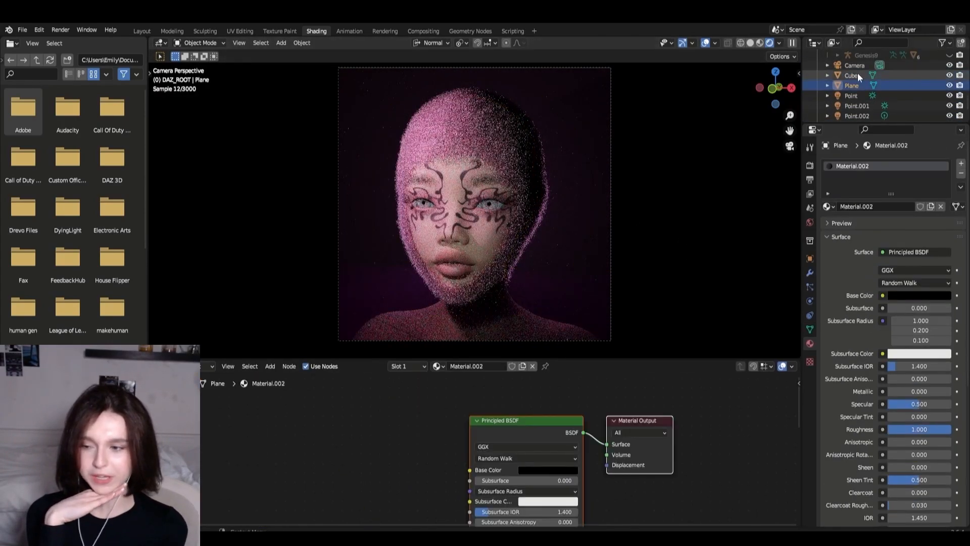
- Fine-tune the camera's X location to reframe the head in the portrait
click(855, 75)
click(853, 85)
click(855, 65)
key(n)
drag(731, 95, 728, 95)
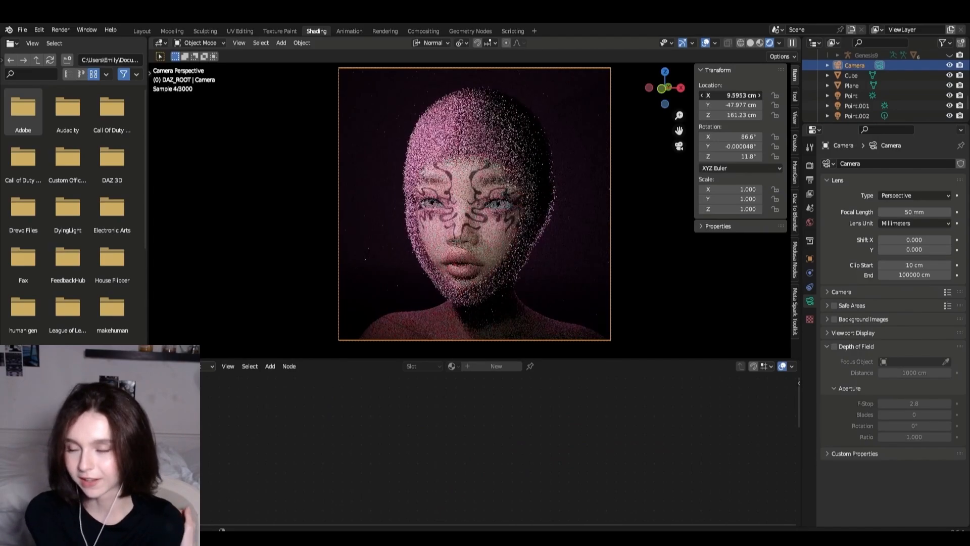
click(649, 244)
click(611, 242)
click(711, 95)
click(586, 273)
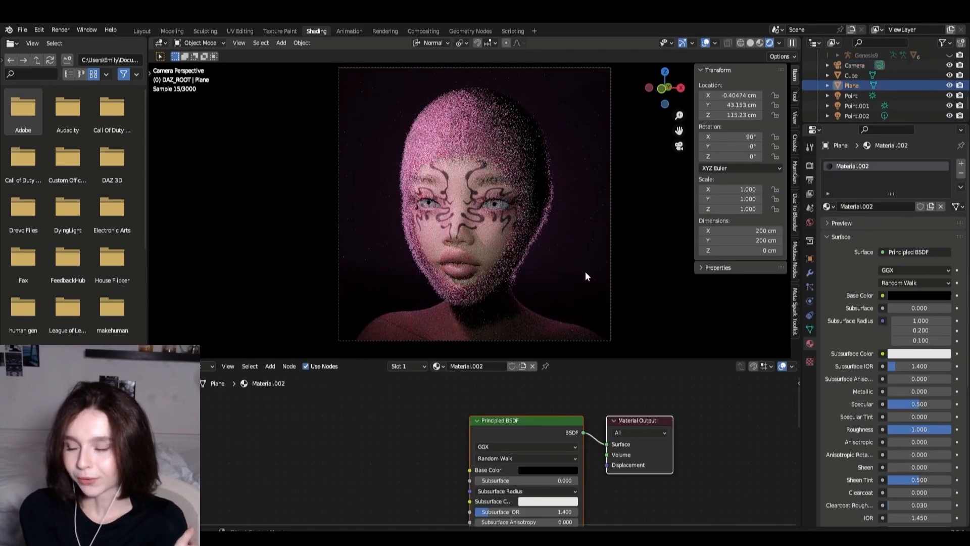
- Try hair dynamics and a Wave kink with 20 cm amplitude on the balaclava's hair, and preview it rendered
click(693, 256)
click(472, 201)
click(471, 201)
click(810, 287)
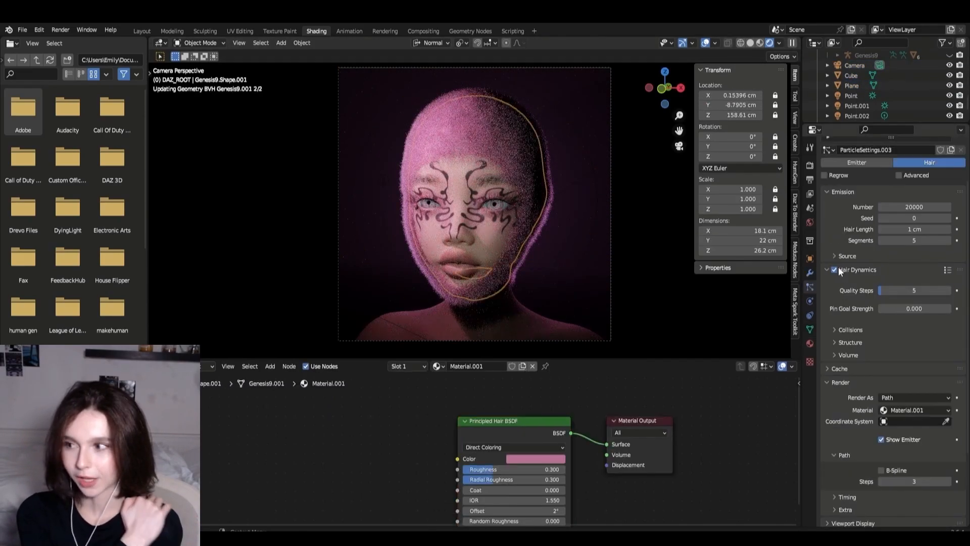
scroll(896, 366, down, 8)
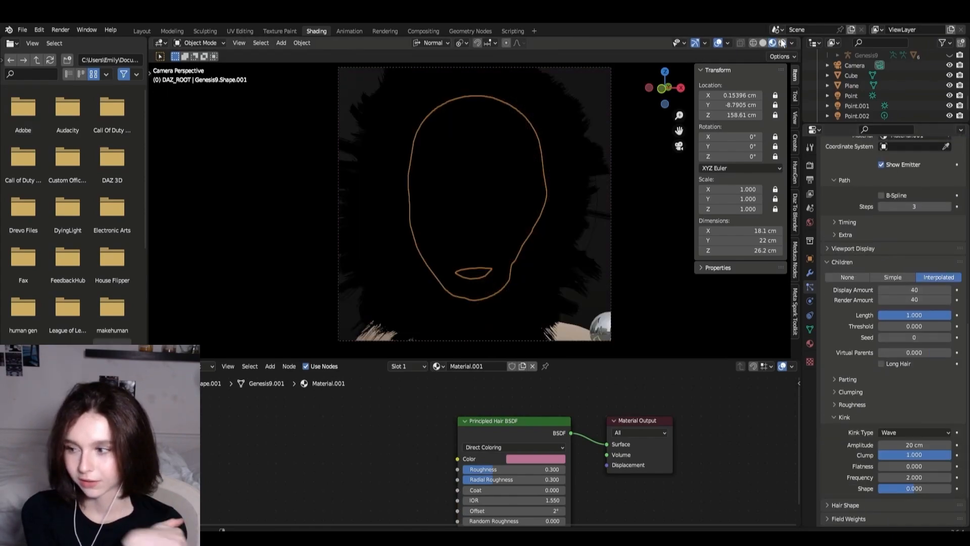
click(782, 43)
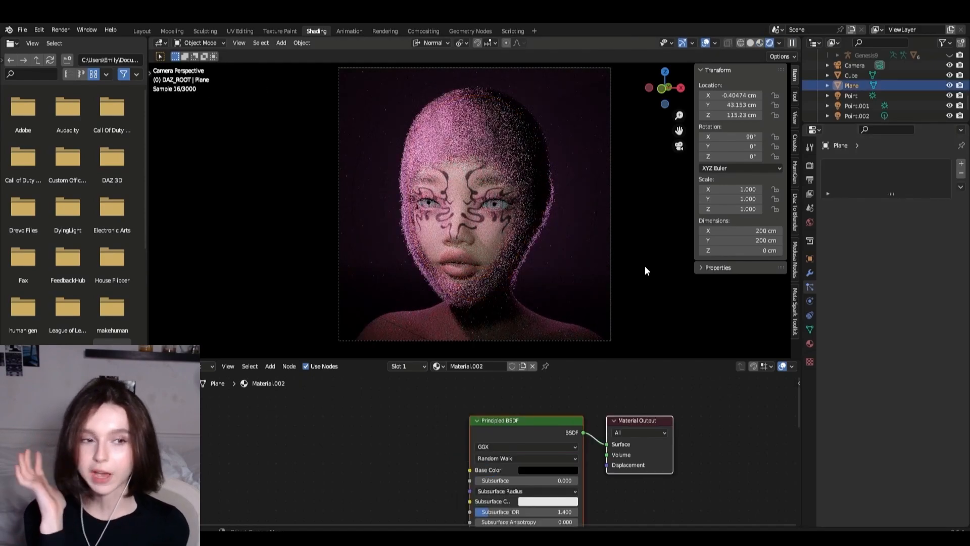
- Darken the pink colour of the balaclava's Principled Hair BSDF
click(536, 459)
click(650, 303)
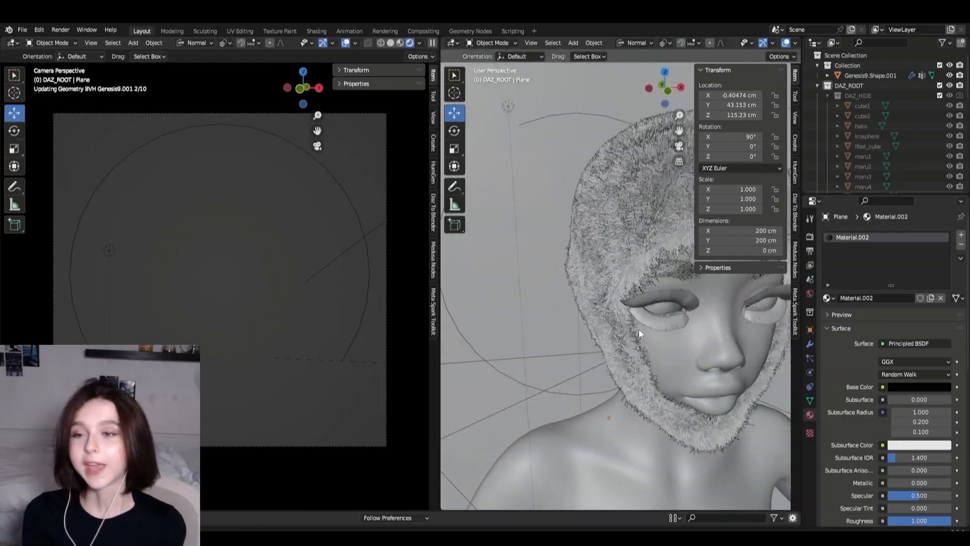
- Add a Bezier circle for the character's nose ring
key(shift+a)
click(650, 152)
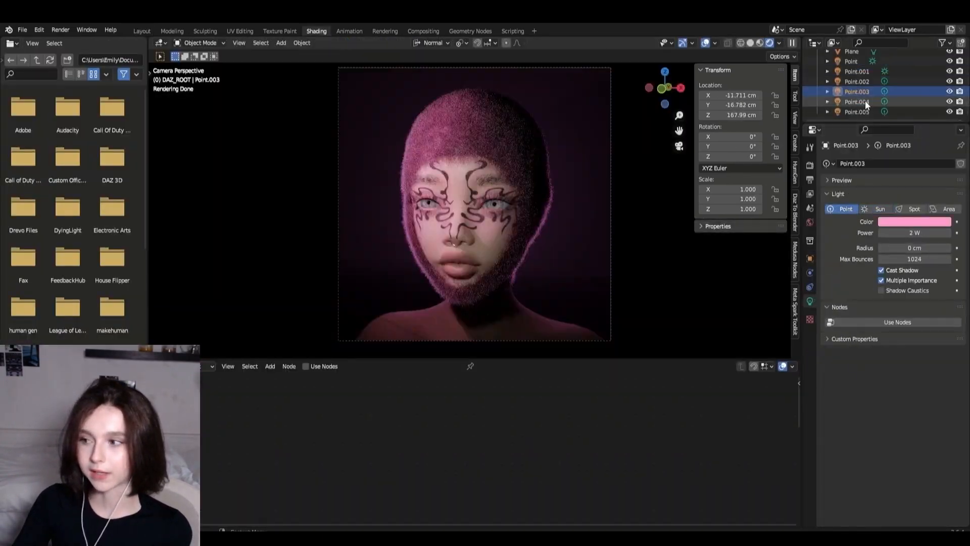
- Open the colour of the point light near the face for editing
click(915, 221)
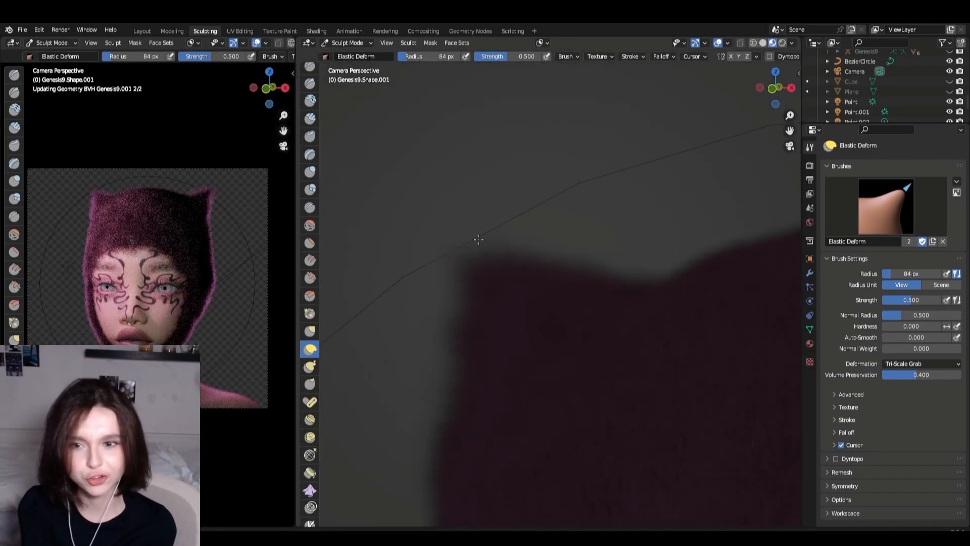
- Unhide the backdrop plane and reshape the tip of one cat ear on the balaclava with Elastic Deform
click(950, 92)
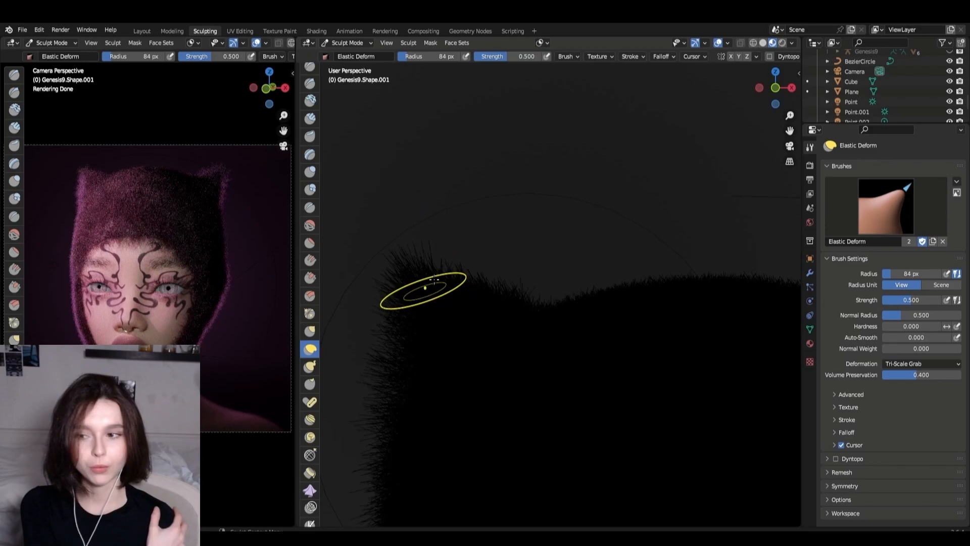
drag(434, 279, 442, 268)
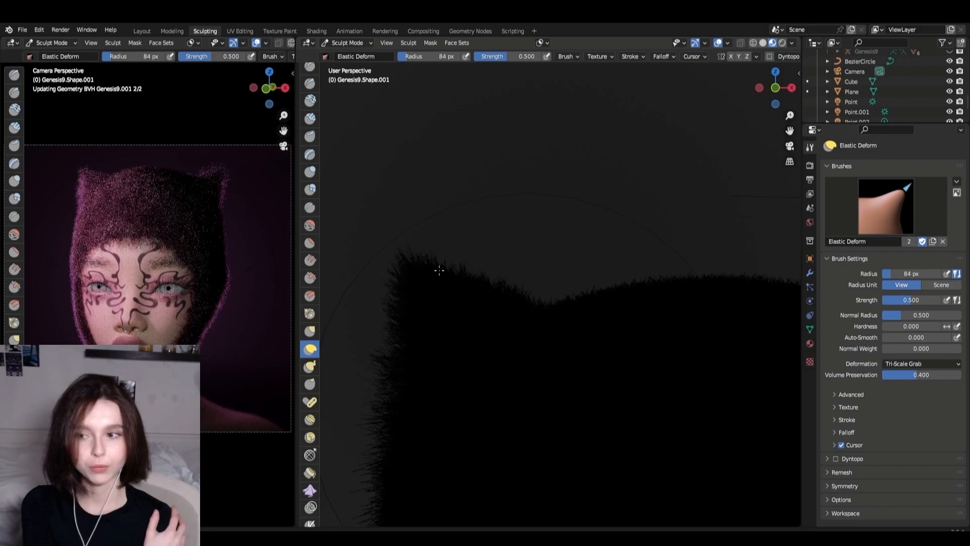
shift+middle_drag(439, 268, 326, 218)
key(KP_0)
key(KP_0)
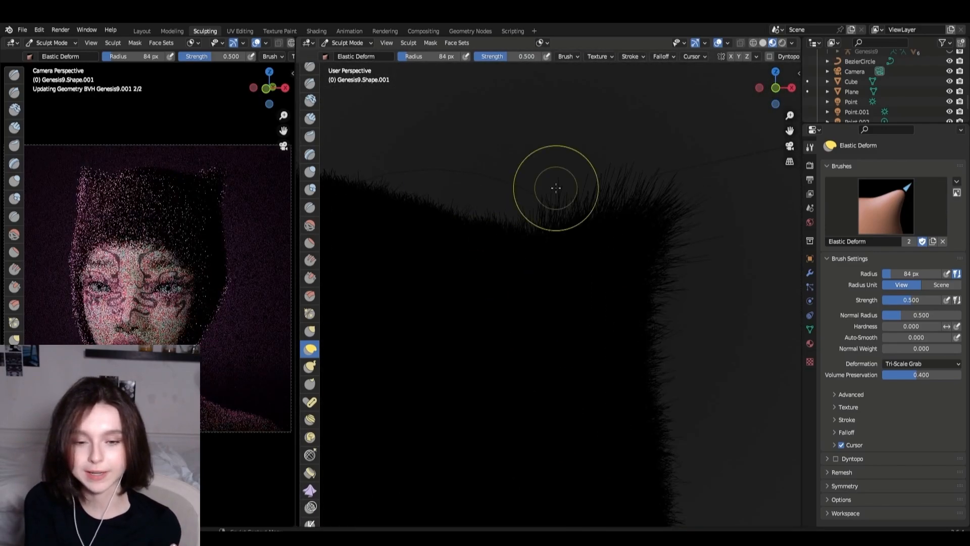
key(KP_0)
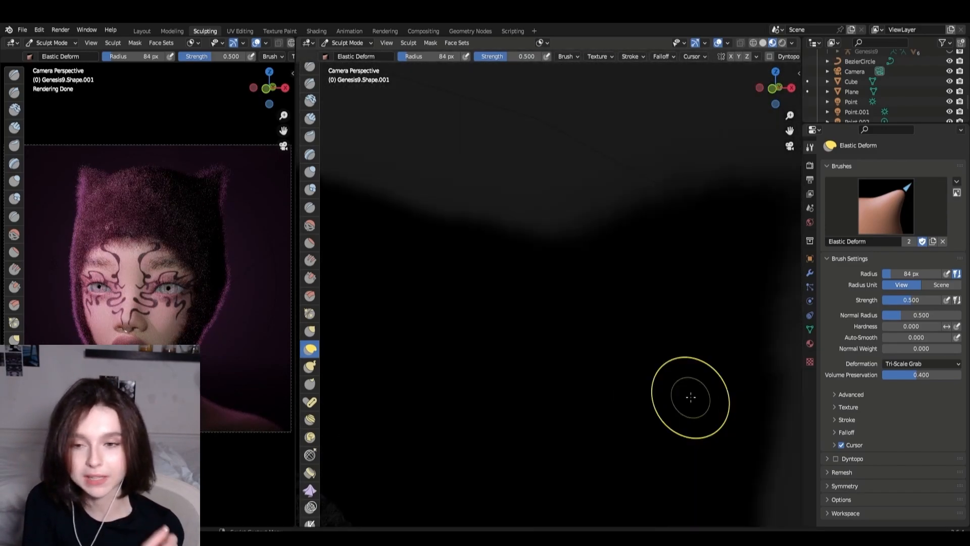
- Pull the tip of the opposite cat ear outward with Elastic Deform and check the balaclava's silhouette
shift+middle_drag(691, 397, 633, 319)
scroll(687, 353, down, 10)
scroll(680, 318, up, 8)
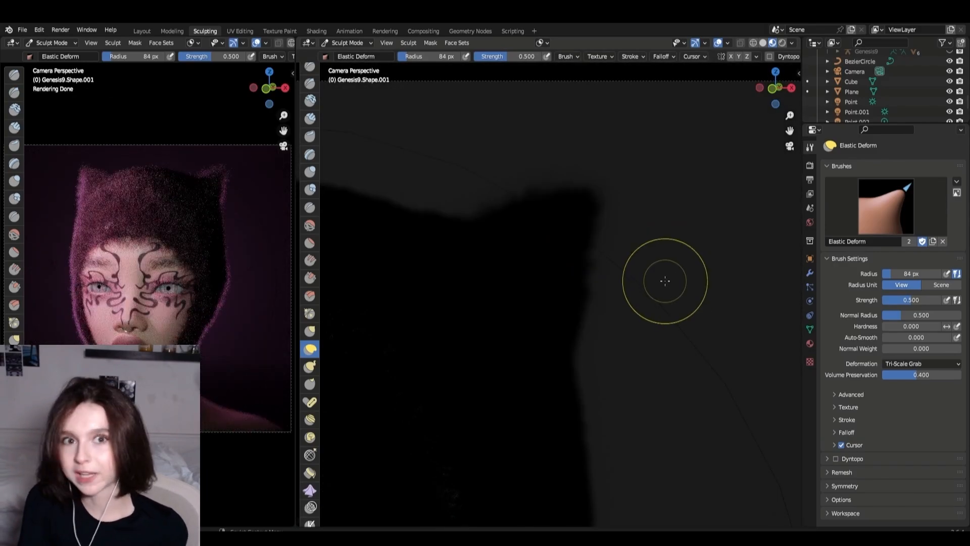
scroll(657, 273, up, 5)
drag(580, 205, 654, 198)
scroll(708, 347, down, 11)
scroll(652, 288, up, 8)
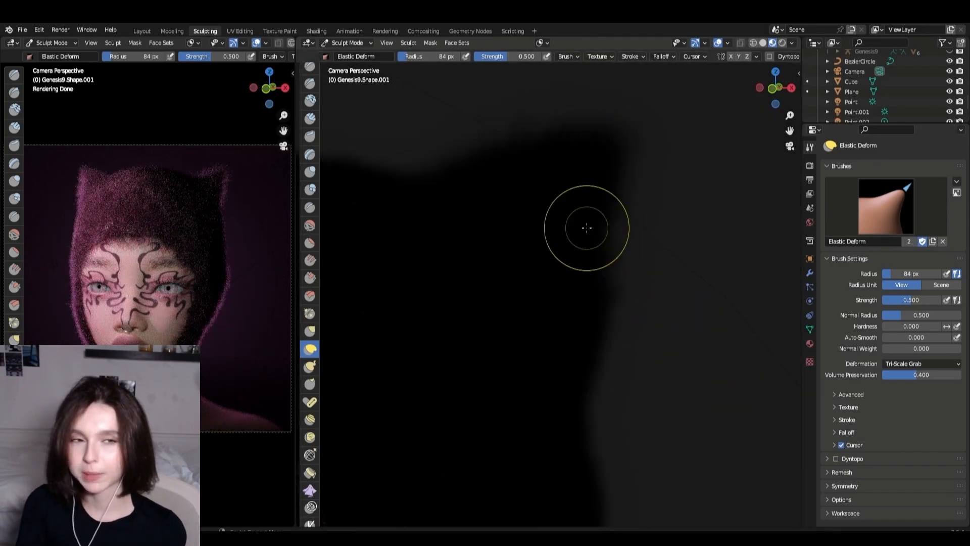
middle_drag(587, 227, 531, 268)
scroll(422, 306, up, 5)
scroll(520, 262, down, 5)
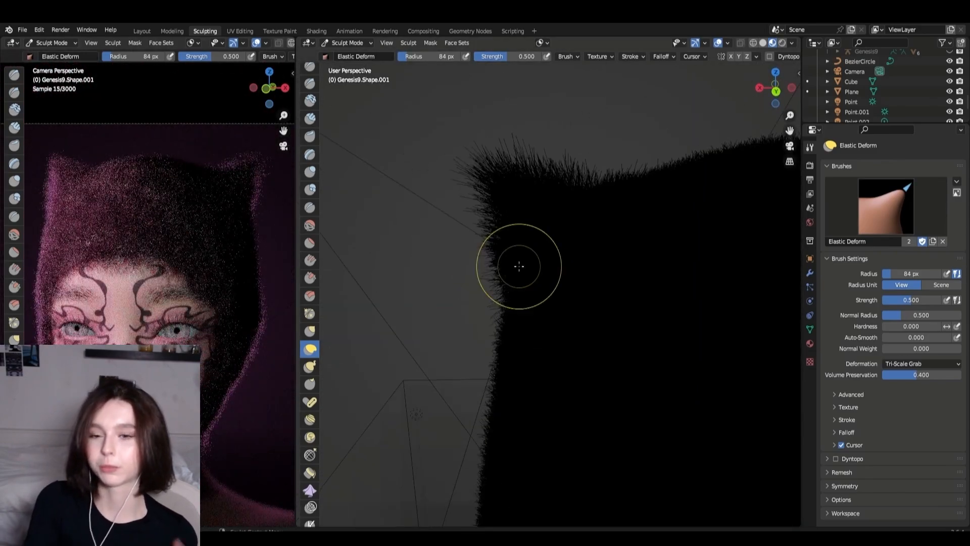
scroll(521, 263, down, 6)
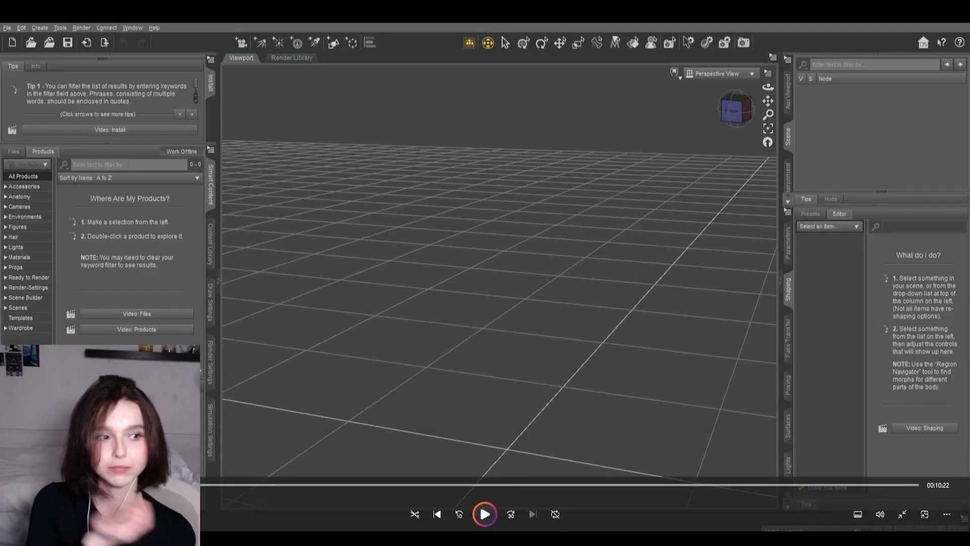